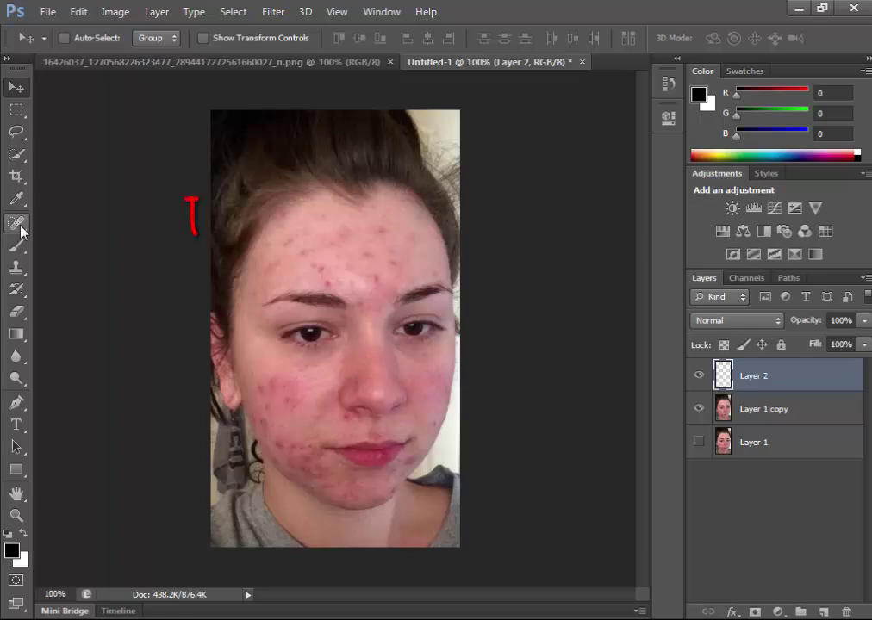
Select the Spot Healing Brush Tool from the healing tool group, keeping Type set to Content-Aware
left_click(19, 227)
right_click(20, 225)
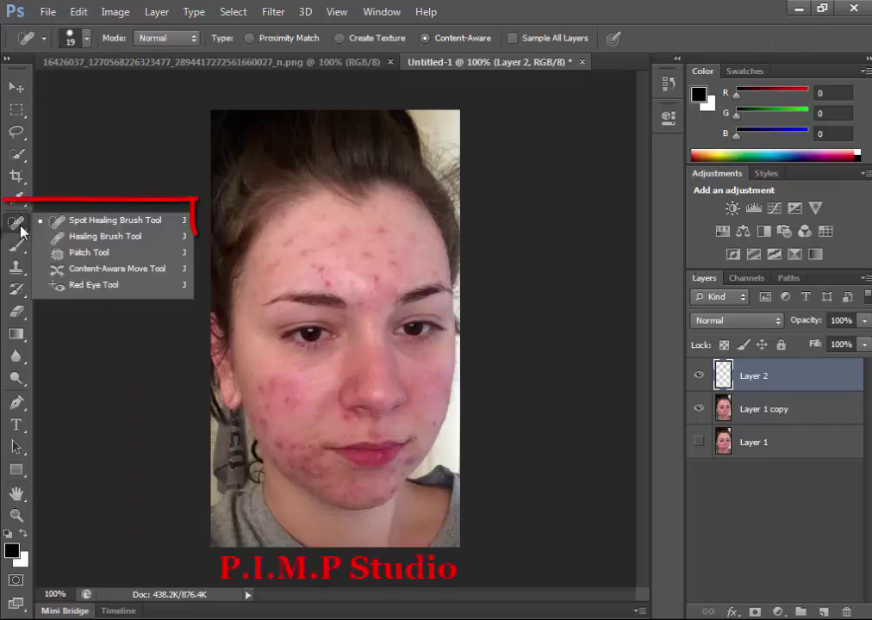
left_click(167, 222)
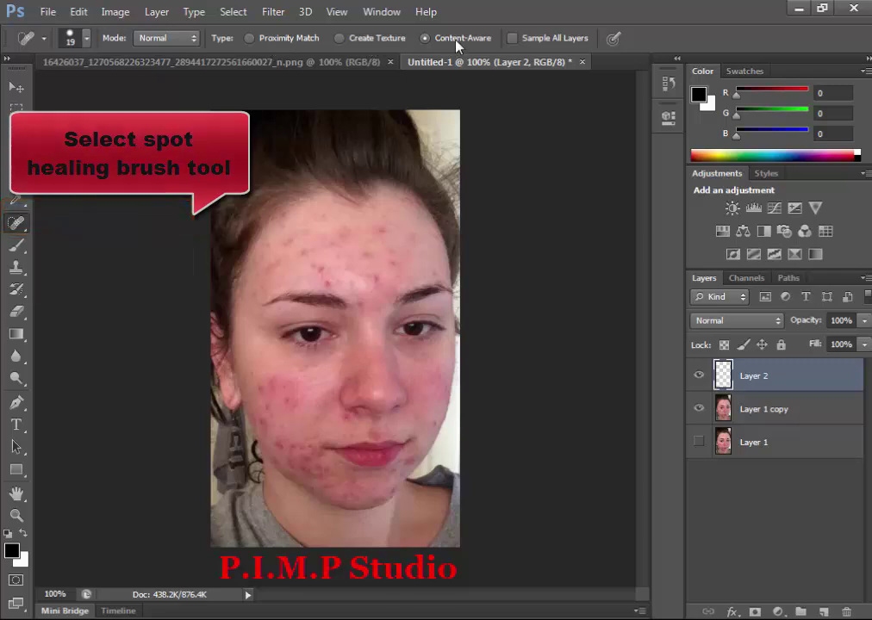
Enable Sample All Layers and heal the first forehead, left cheek and under-nose blemishes
left_click(514, 40)
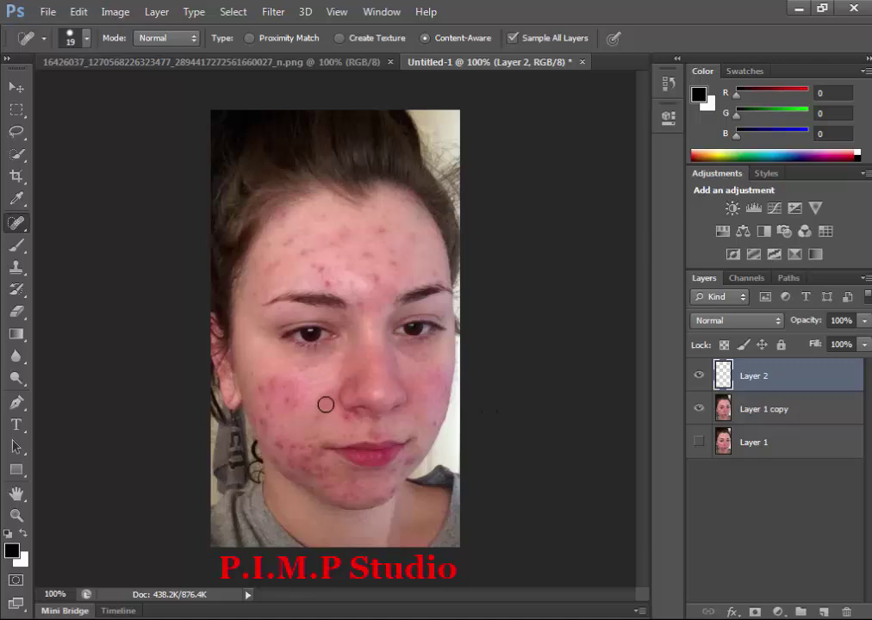
left_click(375, 276)
left_click(390, 265)
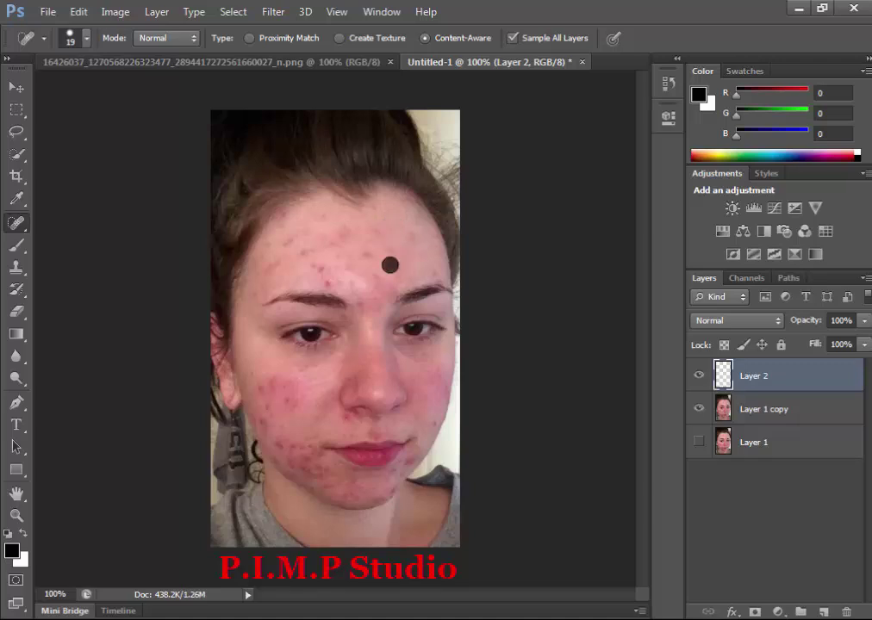
left_click(339, 243)
left_click(321, 267)
left_click(340, 255)
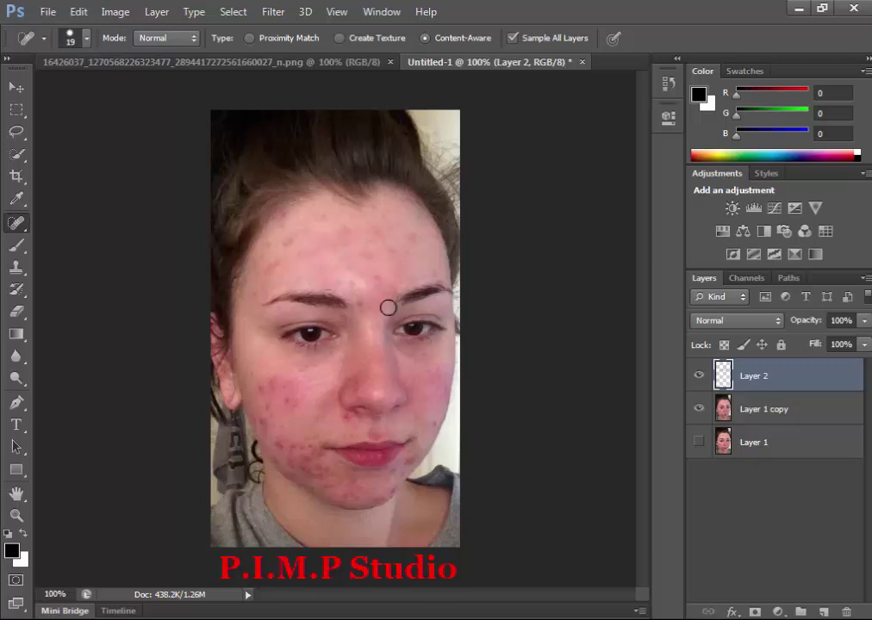
left_click(306, 400)
left_click(344, 418)
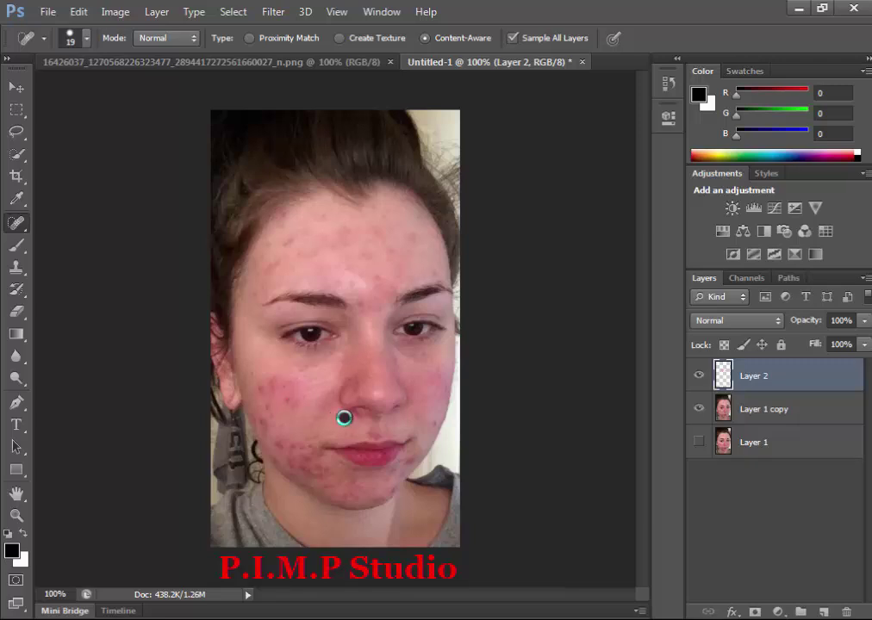
Reduce the healing brush size from 19 to 12 px and heal two more forehead spots
left_click(76, 38)
mouse_move(41, 88)
left_mouse_down()
mouse_move(25, 89)
mouse_move(33, 88)
left_mouse_up()
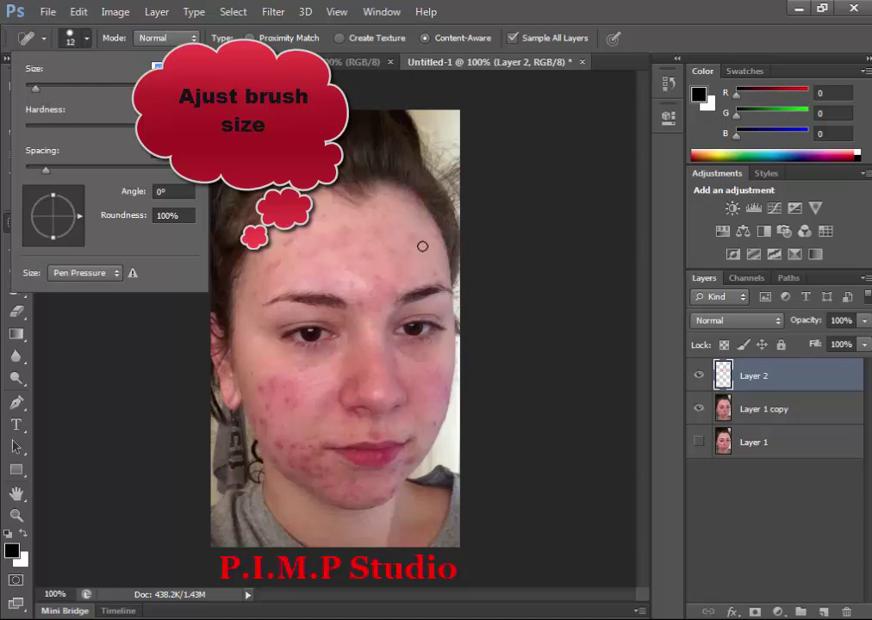
left_click(290, 238)
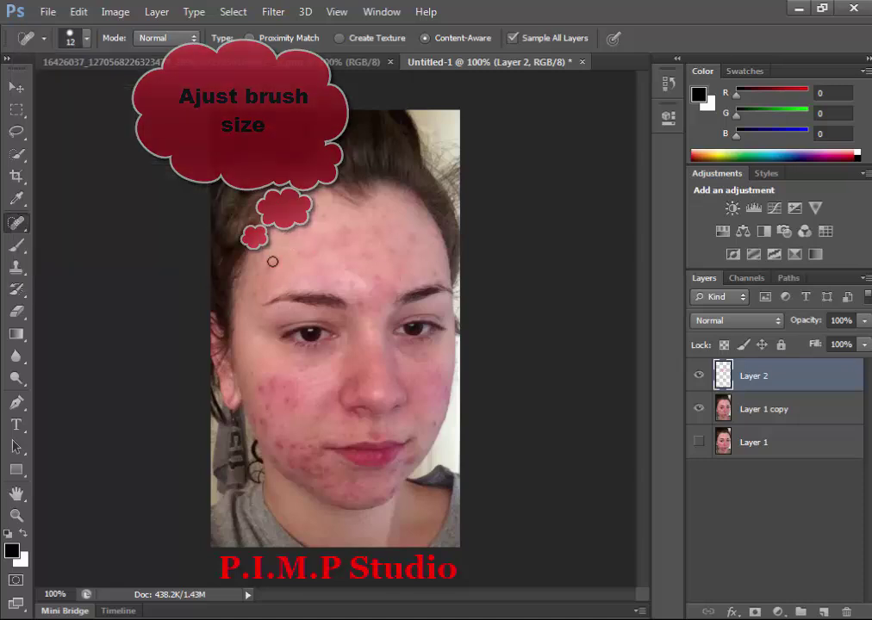
left_click(269, 258)
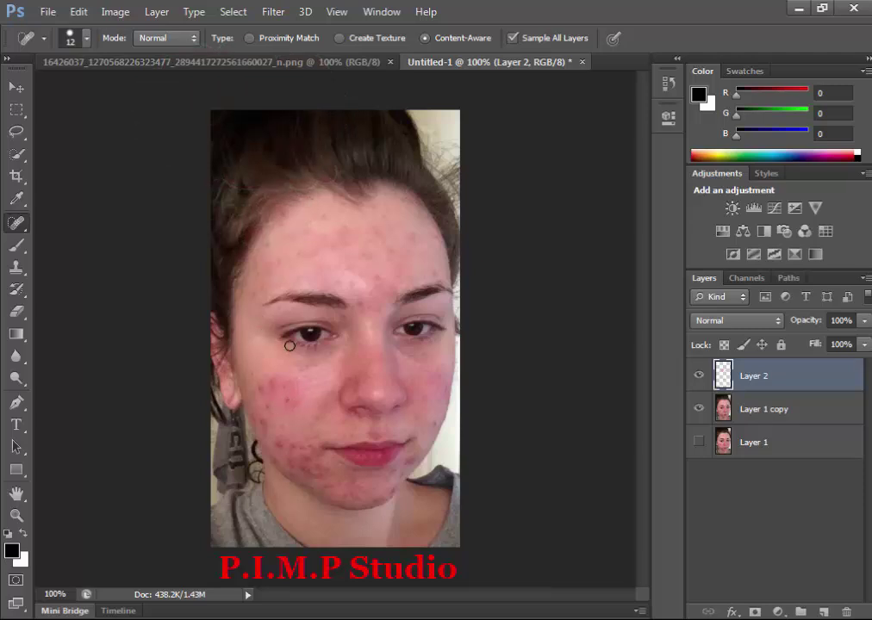
Heal the central forehead blemish clusters and the spots toward the left eyebrow
mouse_move(279, 258)
left_mouse_down()
mouse_move(278, 241)
mouse_move(312, 228)
mouse_move(307, 234)
left_mouse_up()
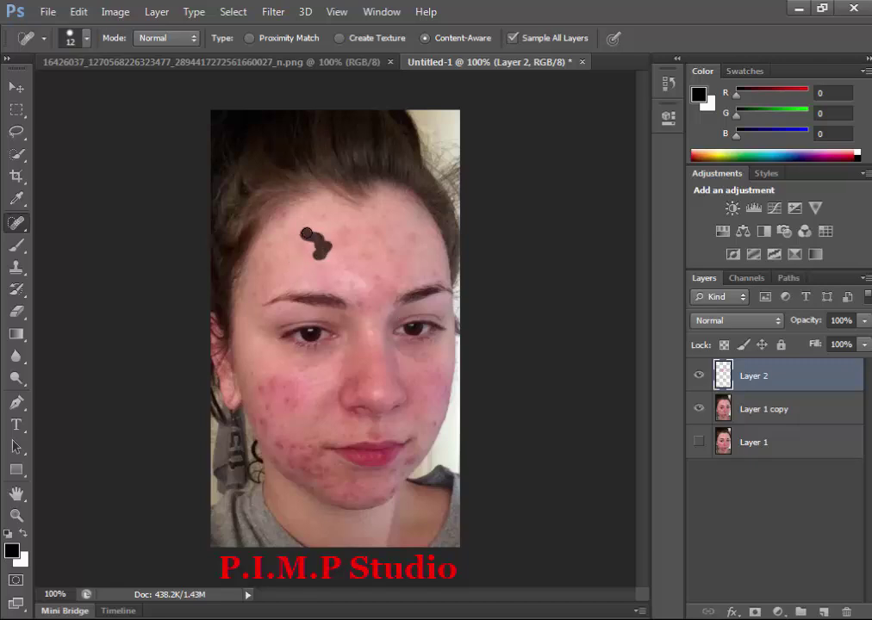
left_click(359, 247)
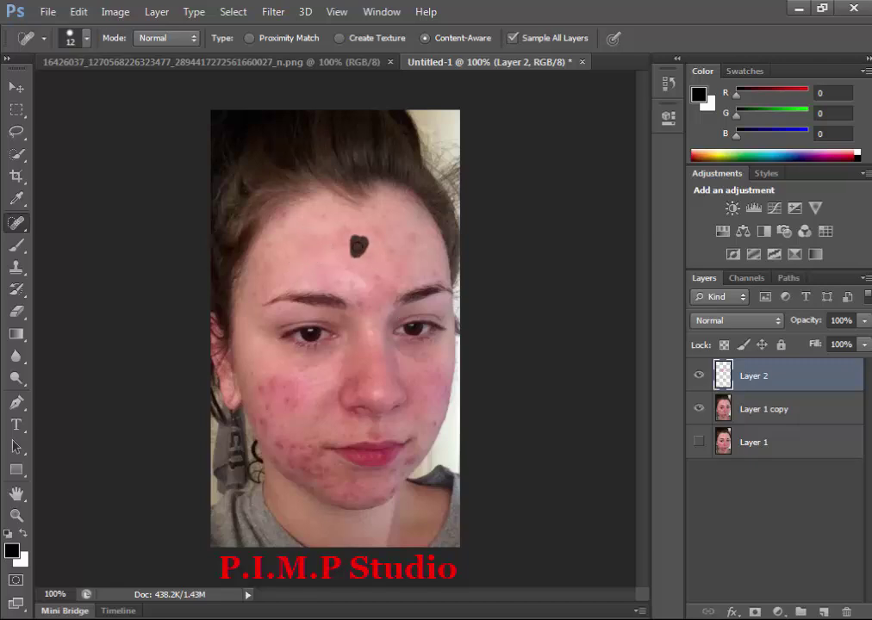
mouse_move(373, 265)
left_mouse_down()
mouse_move(345, 239)
mouse_move(318, 244)
mouse_move(339, 239)
mouse_move(338, 226)
left_mouse_up()
left_click(284, 244)
left_click(269, 274)
left_click(260, 294)
Heal more forehead blemishes across the left, middle and right sides
left_click(310, 243)
left_click(243, 189)
left_click(287, 205)
mouse_move(310, 245)
left_mouse_down()
mouse_move(355, 243)
mouse_move(343, 266)
left_mouse_up()
left_click(343, 246)
left_click(346, 256)
left_click(373, 287)
left_click(401, 274)
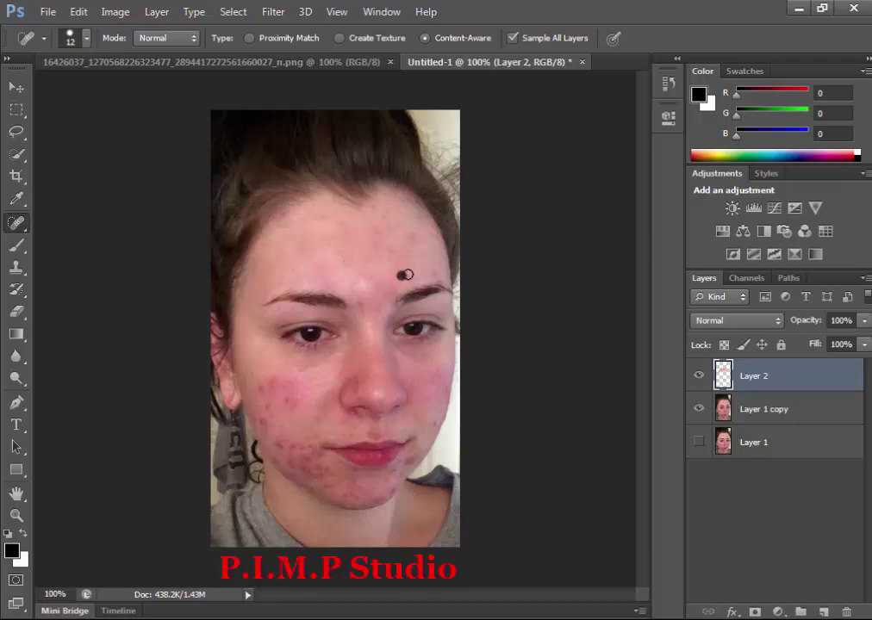
Heal the remaining upper and mid-forehead spots, then paint over the left cheek blemishes
left_click(405, 244)
left_click(388, 245)
left_click(370, 247)
left_click(339, 219)
left_click_drag(329, 238, 339, 255)
left_click(343, 258)
mouse_move(266, 382)
left_mouse_down()
mouse_move(289, 397)
mouse_move(293, 459)
mouse_move(327, 480)
left_mouse_up()
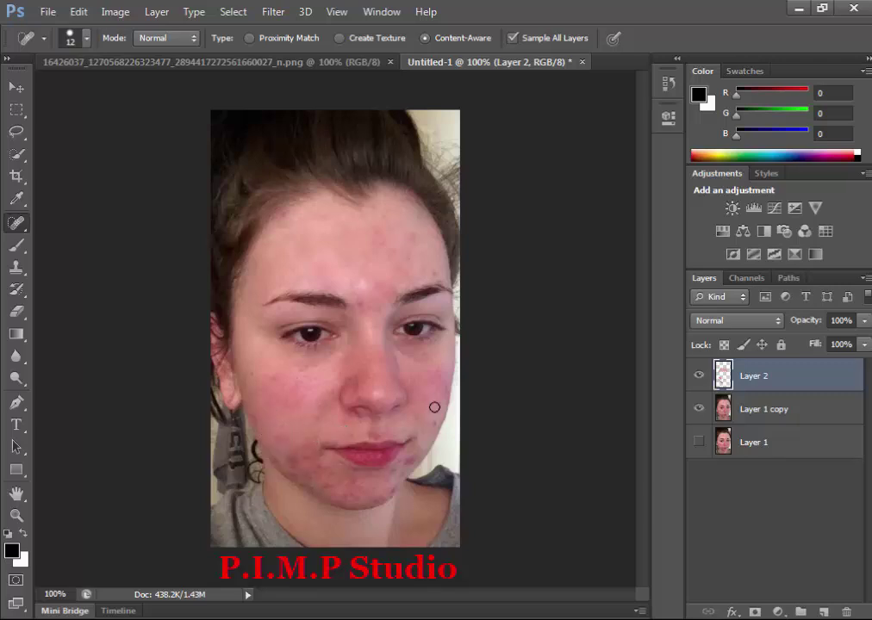
Paint healing strokes over the right cheek, between the eyebrows, the left cheek and last forehead spots
left_click_drag(435, 373, 430, 420)
mouse_move(356, 290)
left_mouse_down()
mouse_move(390, 293)
mouse_move(384, 257)
left_mouse_up()
left_click_drag(274, 377, 305, 375)
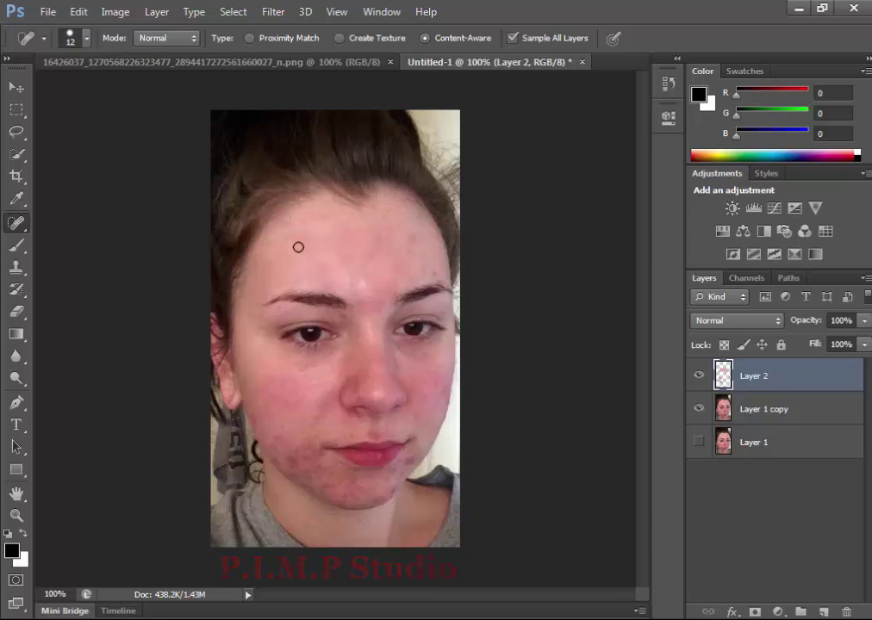
left_click_drag(291, 240, 321, 219)
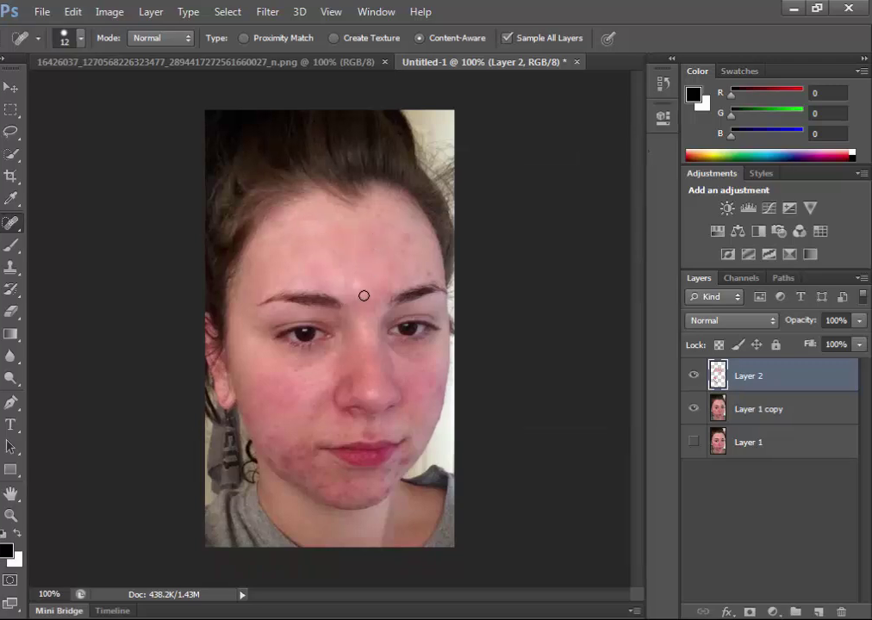
left_click(354, 280)
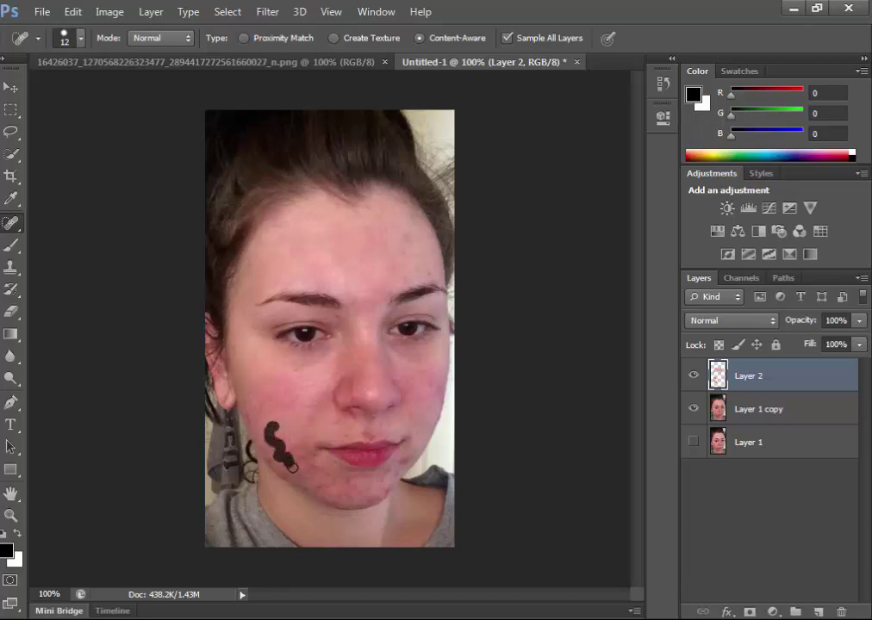
Zoom to 244% on the lower face and return to the Spot Healing Brush
left_click(11, 515)
left_click_drag(198, 404, 454, 521)
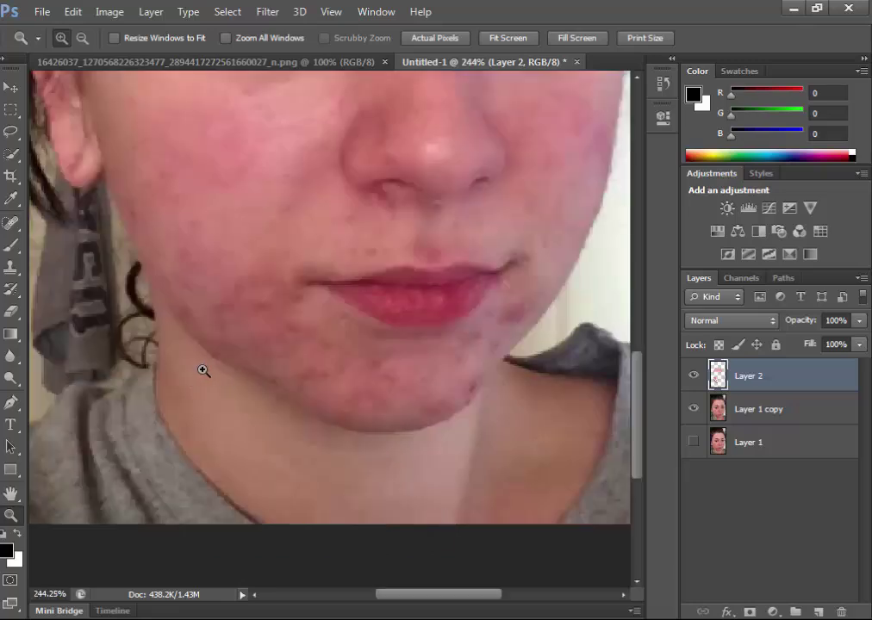
scroll(273, 337, "up", 1)
scroll(272, 337, "up", 2)
scroll(272, 337, "up", 1)
scroll(273, 337, "up", 1)
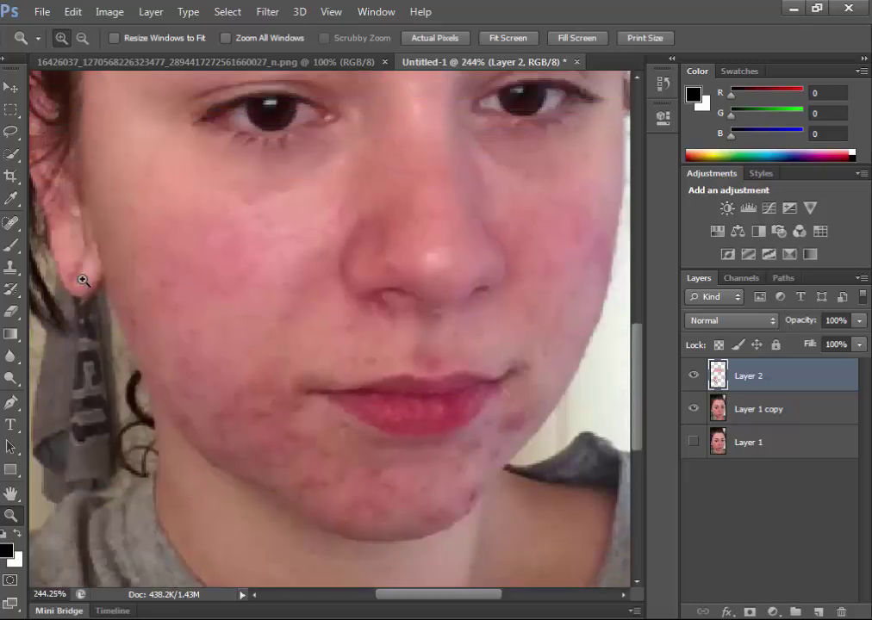
scroll(83, 280, "up", 1)
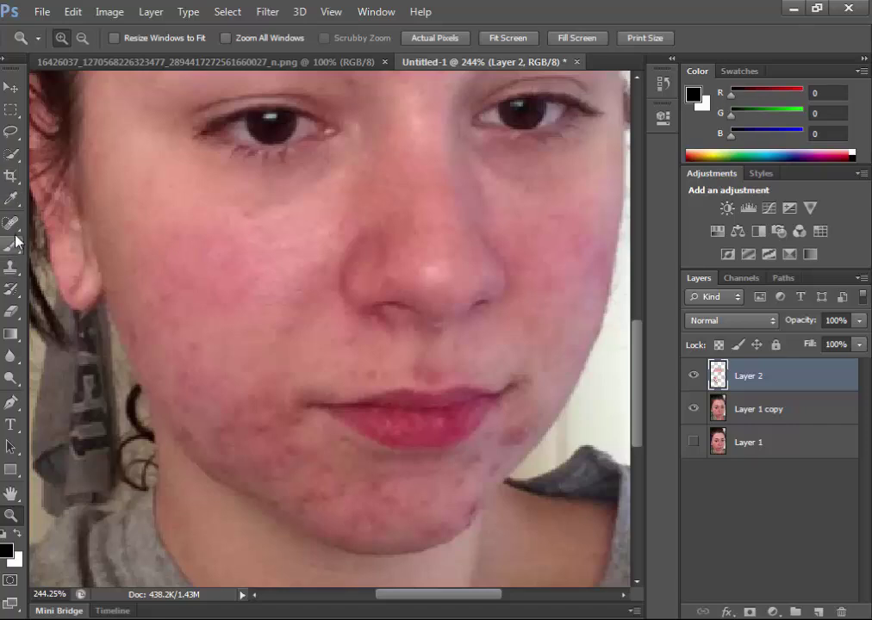
left_click(11, 224)
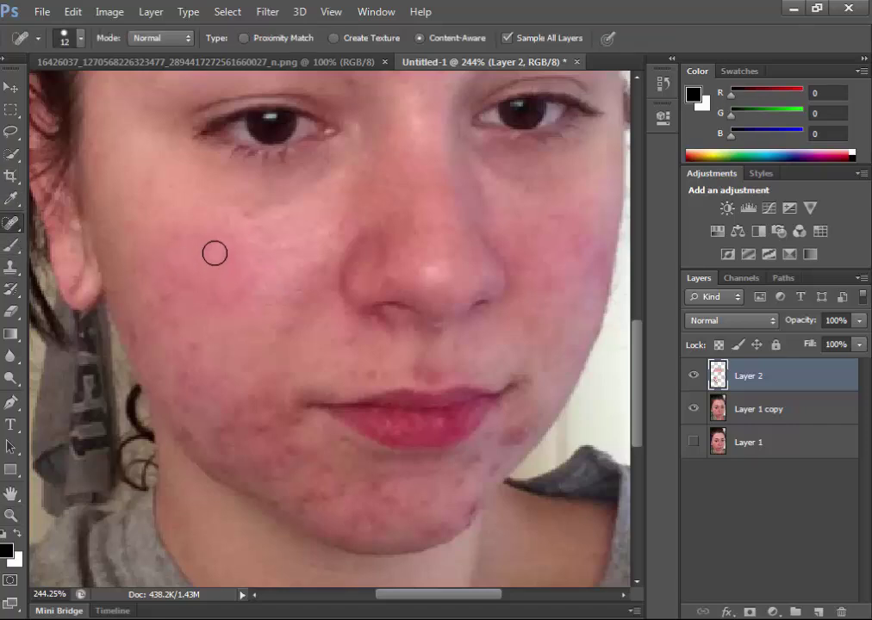
Heal the small spots above the upper lip and one on the left cheek
left_click(215, 251)
left_click(360, 361)
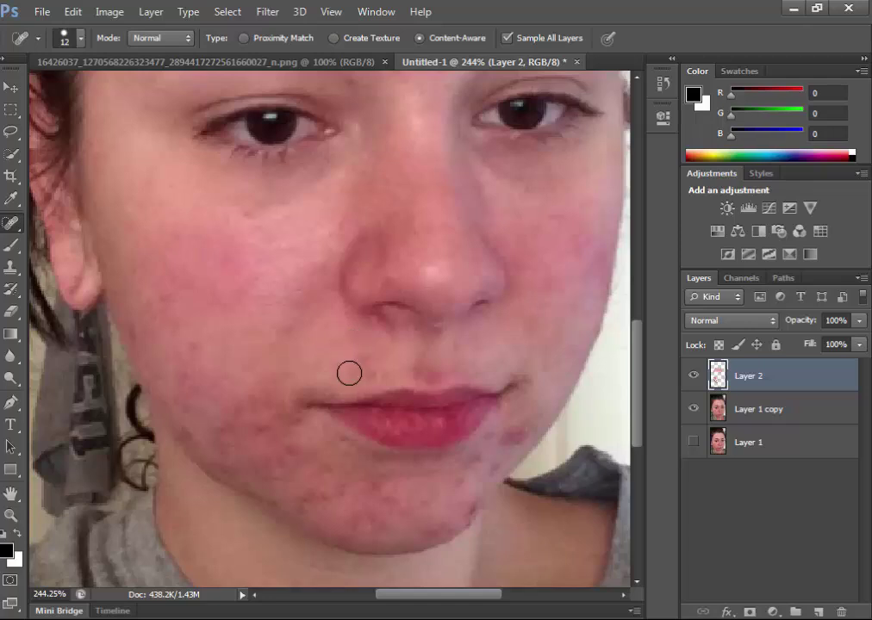
left_click(300, 362)
left_click(324, 374)
left_click(369, 360)
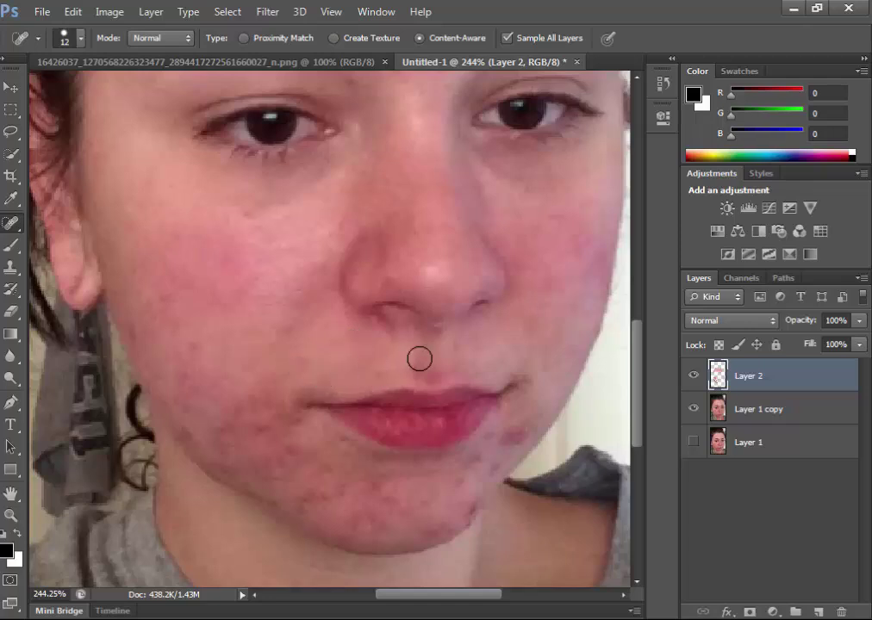
mouse_move(423, 356)
left_mouse_down()
mouse_move(396, 345)
mouse_move(398, 366)
left_mouse_up()
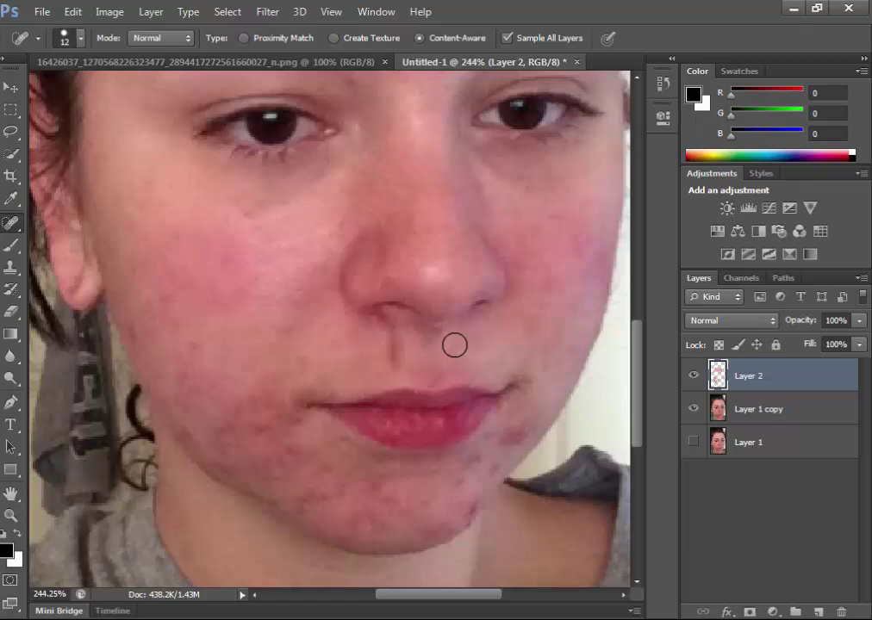
left_click_drag(455, 346, 453, 373)
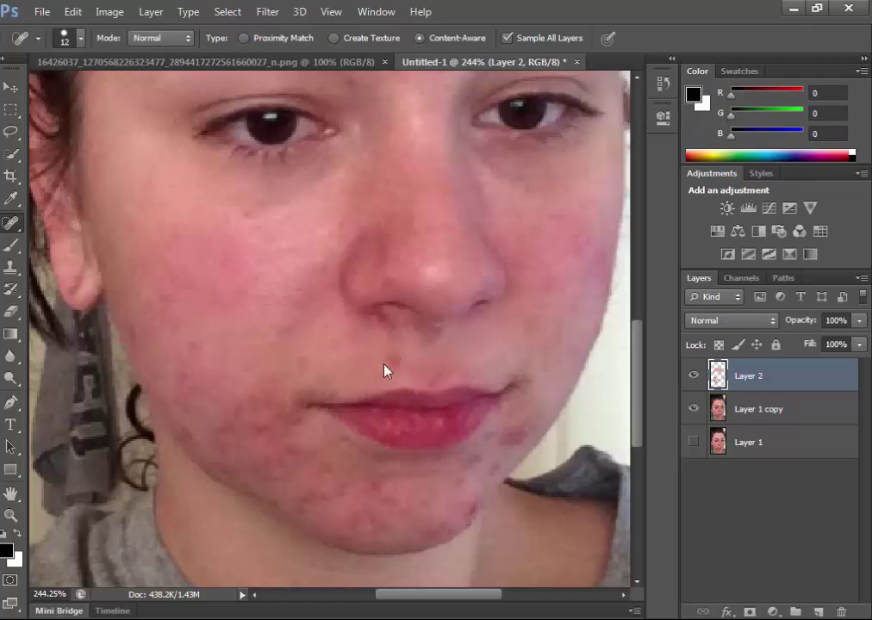
left_click_drag(422, 368, 422, 352)
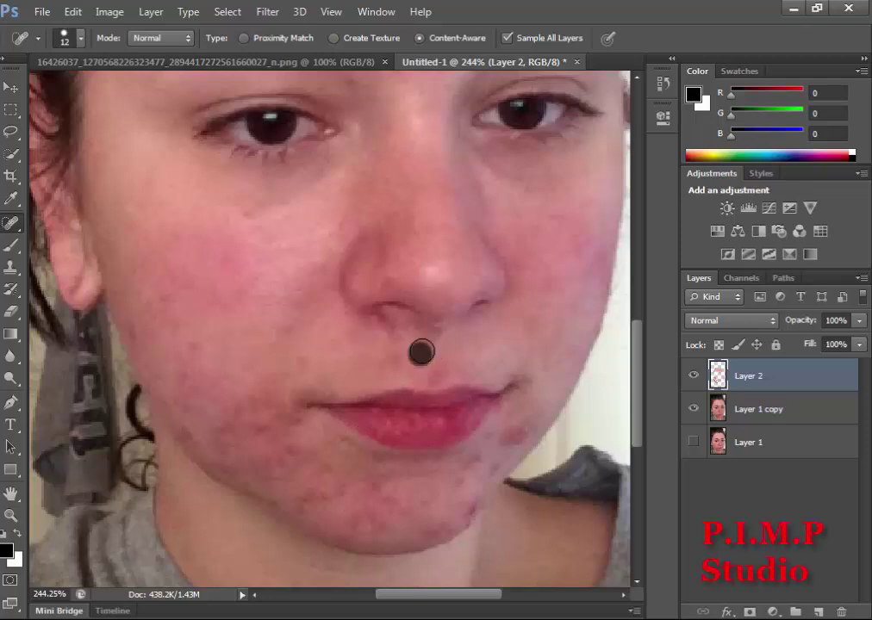
Paint out the chin blemishes and heal the spots across the lower and upper left cheek
left_click_drag(336, 483, 431, 499)
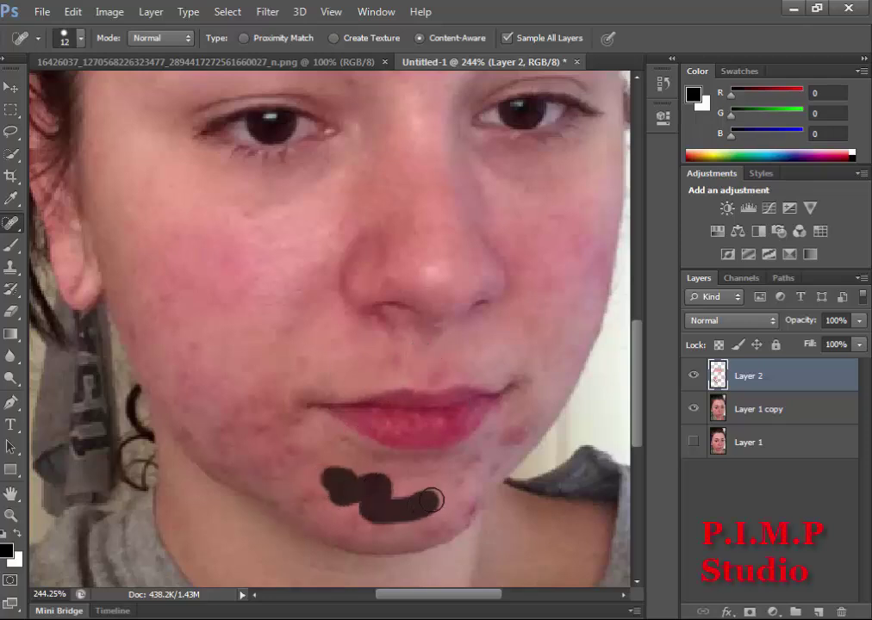
mouse_move(292, 467)
left_mouse_down()
mouse_move(265, 428)
mouse_move(227, 415)
mouse_move(196, 434)
mouse_move(238, 467)
mouse_move(280, 479)
mouse_move(258, 447)
left_mouse_up()
left_click(258, 447)
left_click(255, 412)
left_click(230, 437)
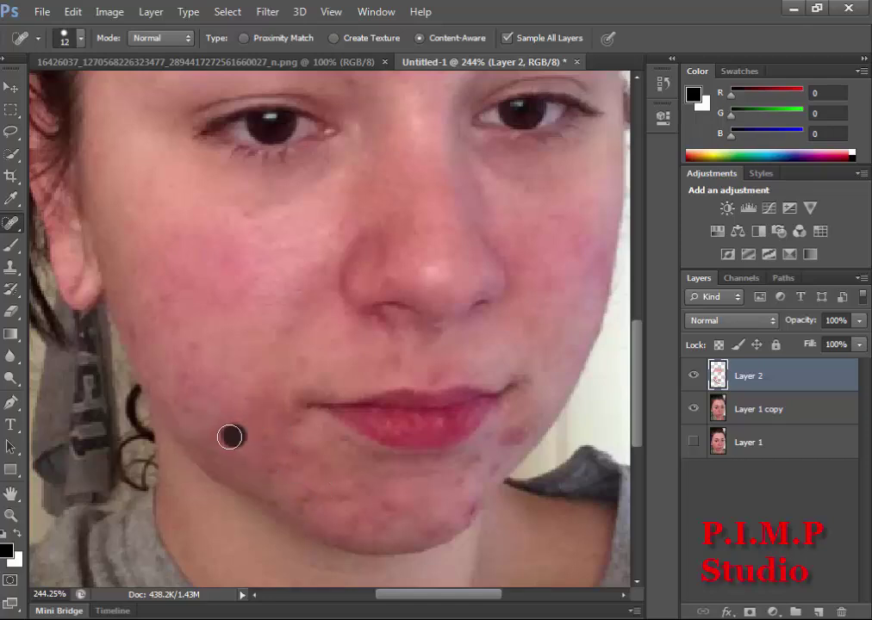
left_click(182, 427)
left_click(152, 356)
left_click(135, 336)
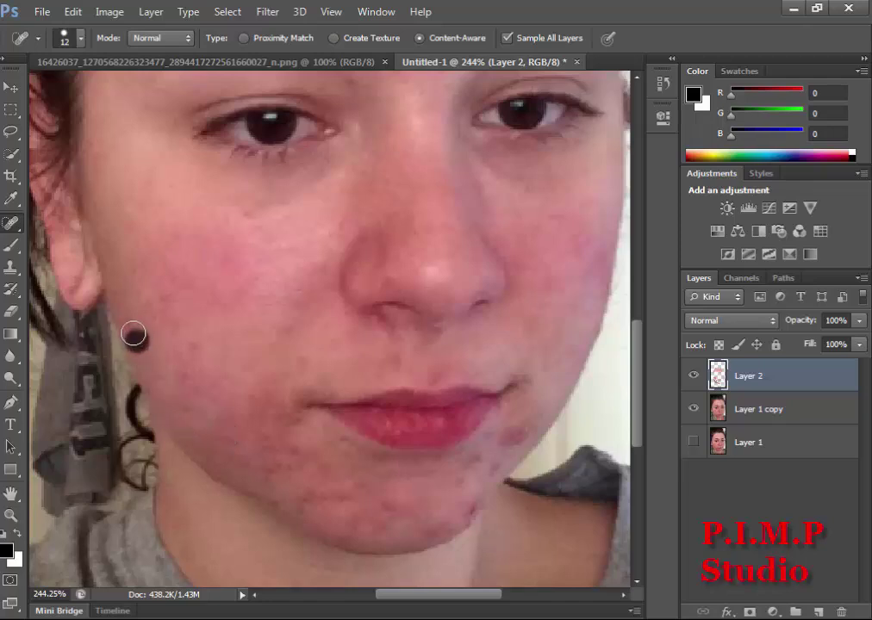
left_click(178, 354)
left_click(171, 313)
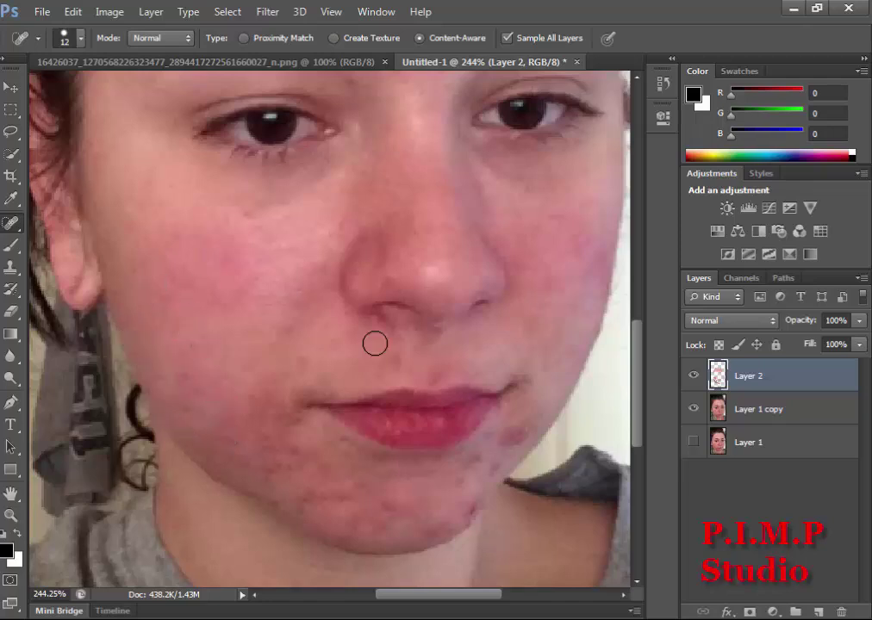
Heal the blemishes down the right cheek
mouse_move(558, 243)
left_mouse_down()
mouse_move(569, 274)
mouse_move(594, 273)
mouse_move(576, 322)
left_mouse_up()
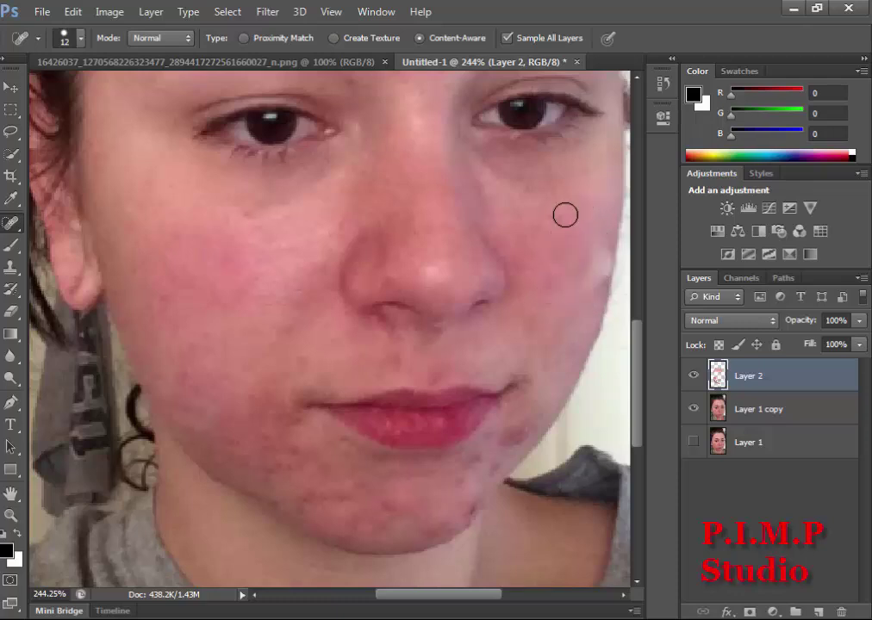
left_click(595, 254)
left_click_drag(592, 276, 597, 237)
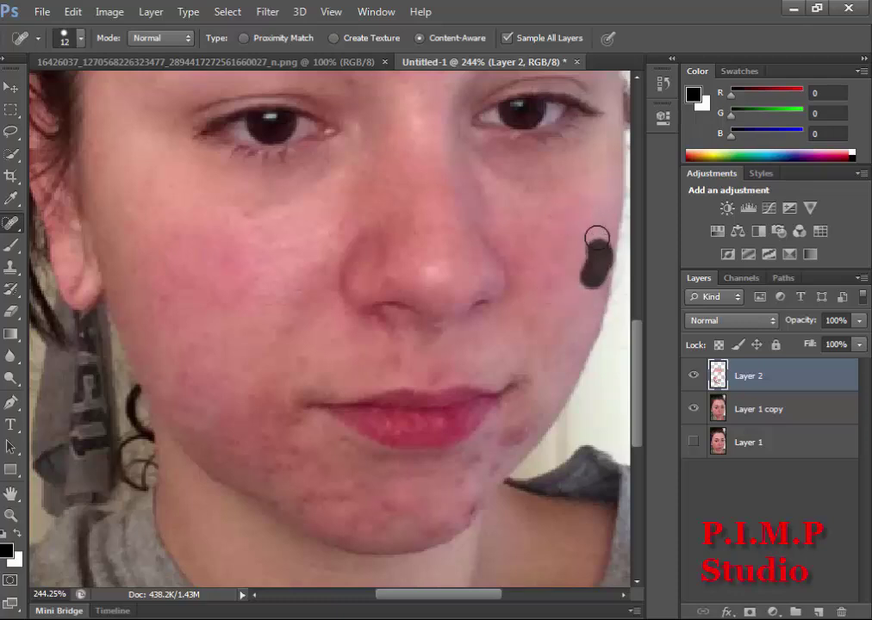
left_click(596, 259)
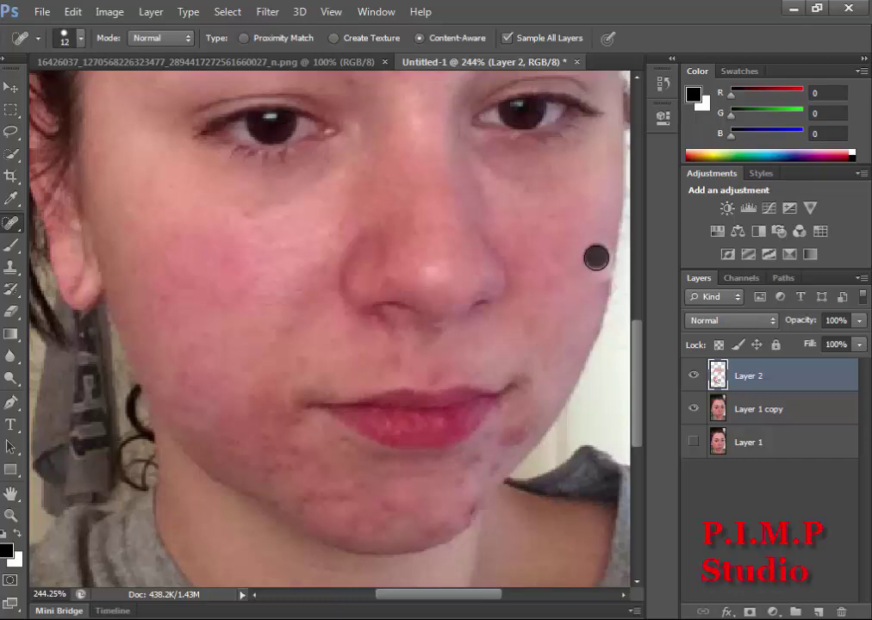
left_click(593, 285)
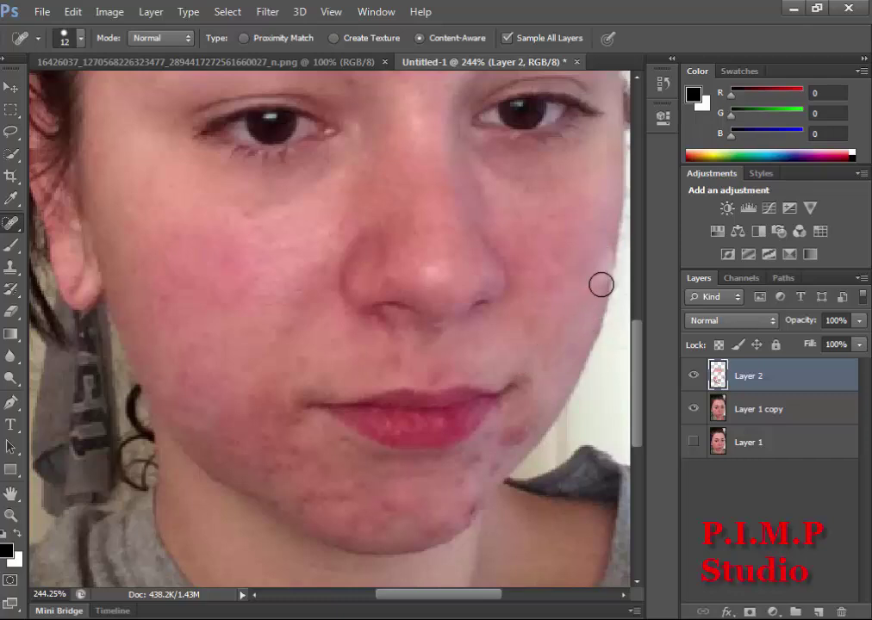
left_click(596, 264)
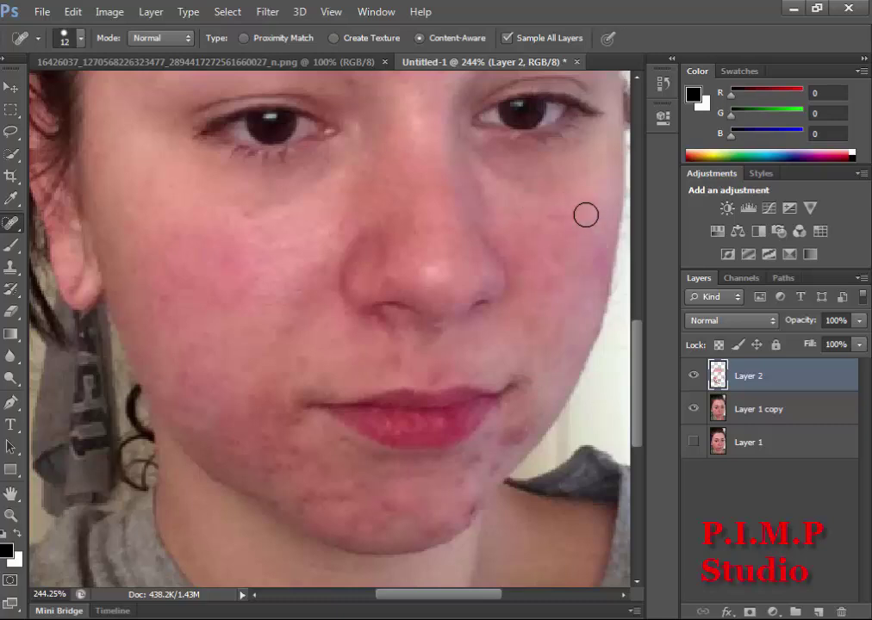
left_click(582, 202)
left_click(563, 249)
left_click(543, 294)
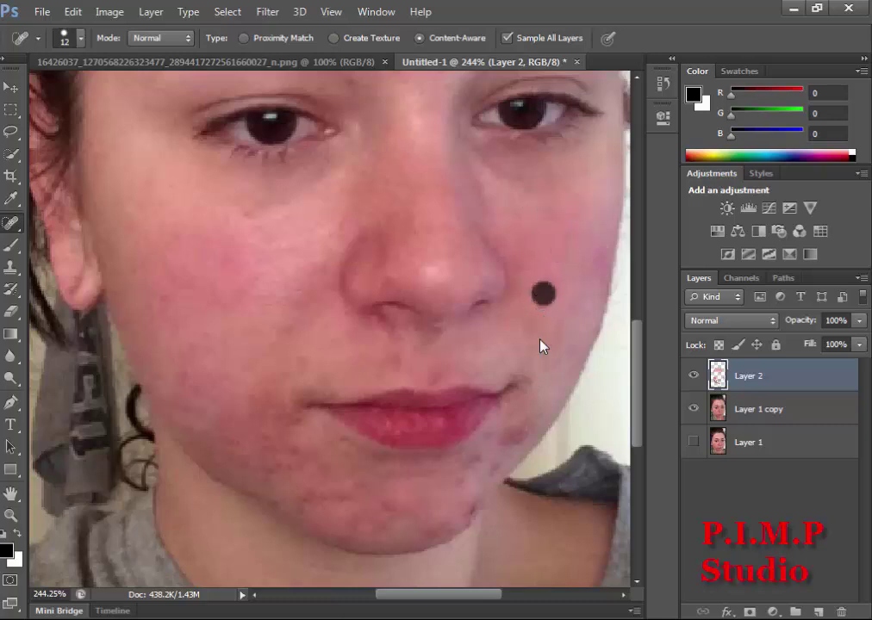
Heal the remaining blemishes on the chin
left_click(510, 442)
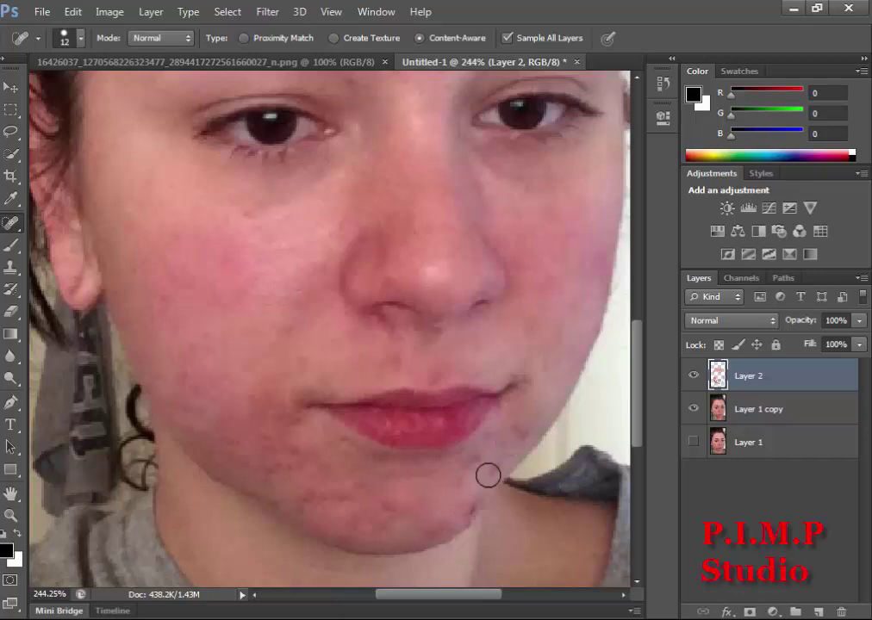
left_click(521, 429)
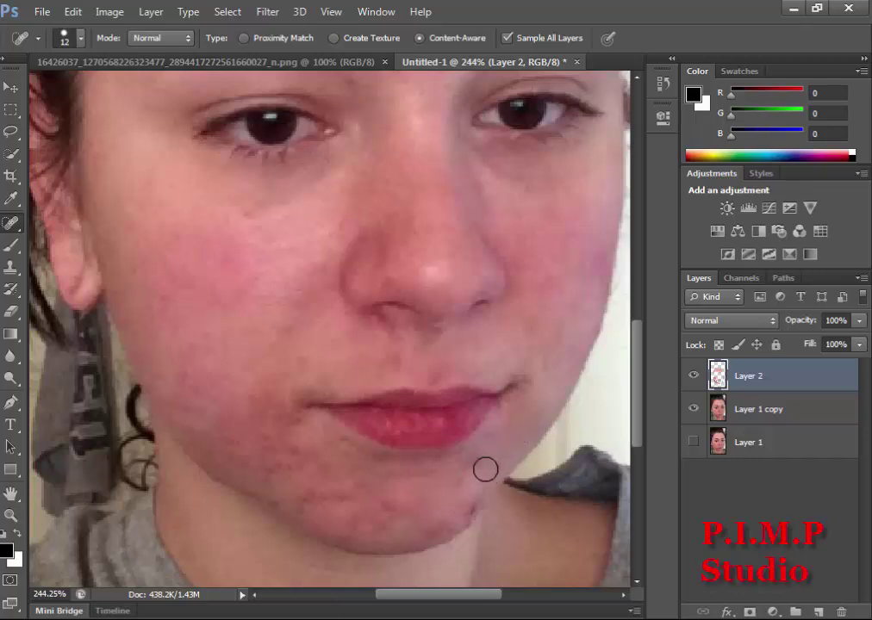
left_click(485, 466)
left_click(473, 492)
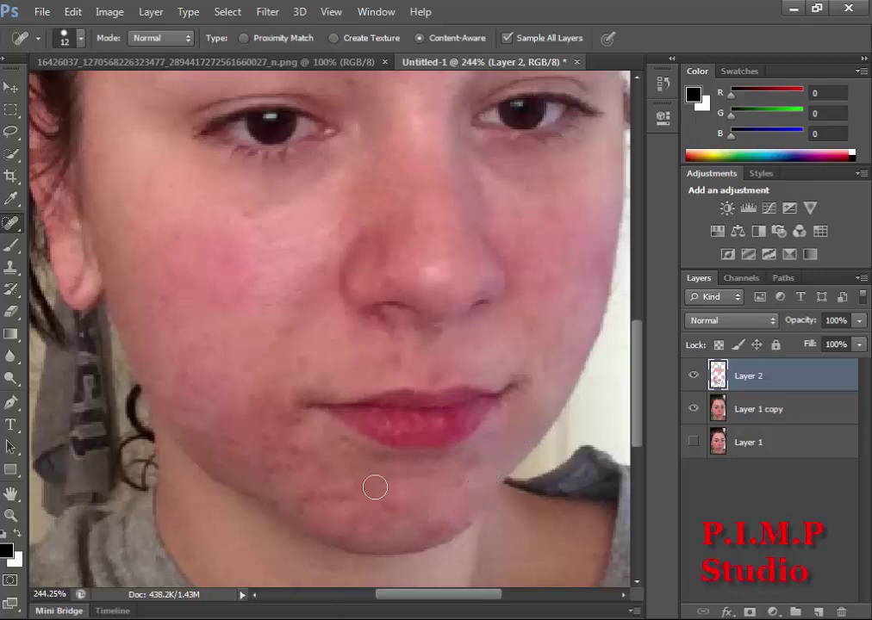
scroll(343, 452, "down", 1)
Shrink the healing brush to 9 px and heal the row of chin spots and near the left jaw
left_click(64, 38)
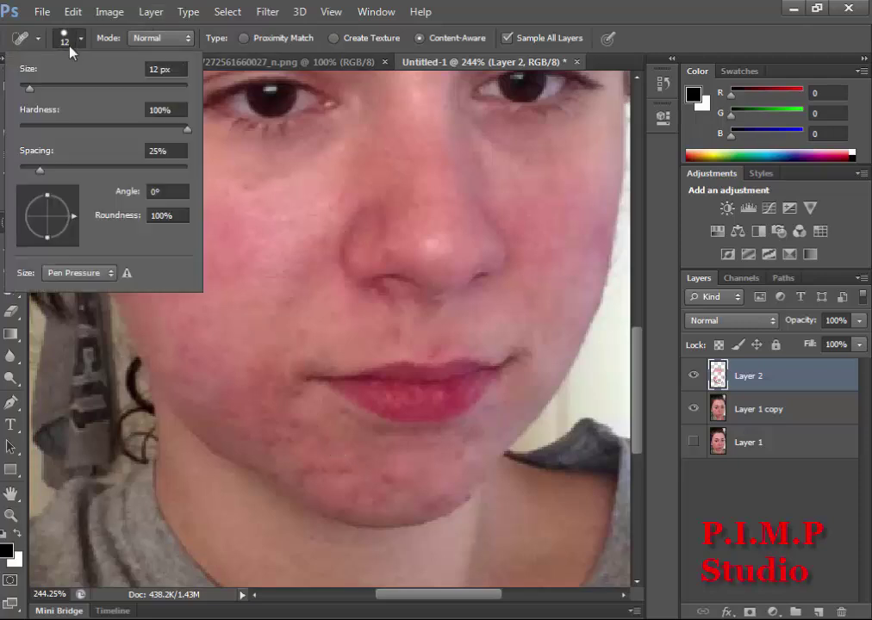
left_click_drag(30, 89, 26, 88)
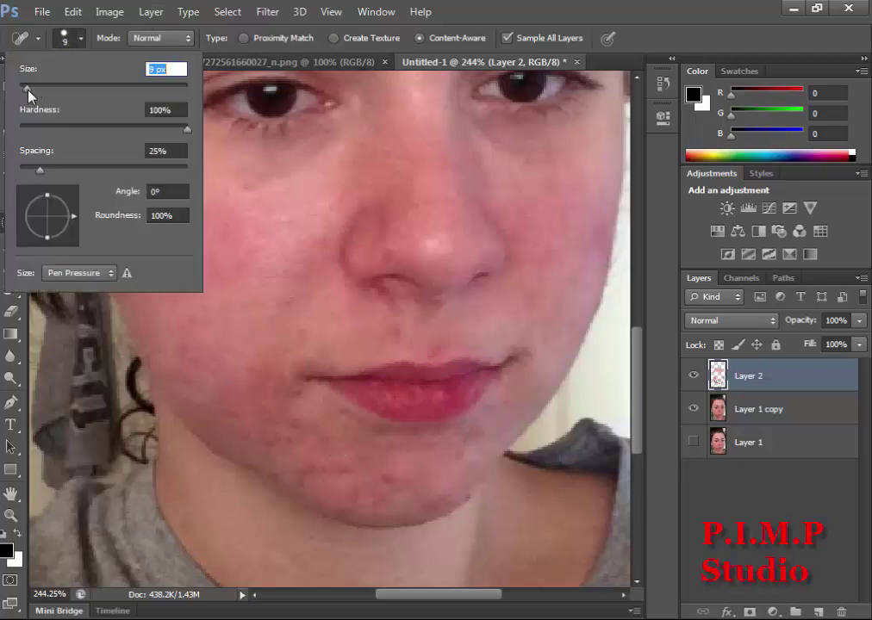
left_click(416, 206)
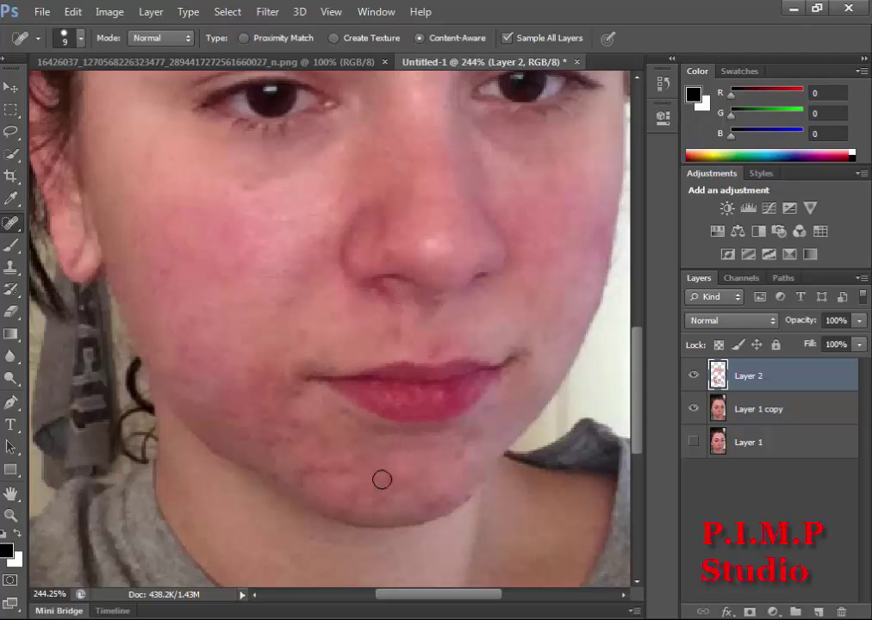
left_click_drag(347, 475, 246, 419)
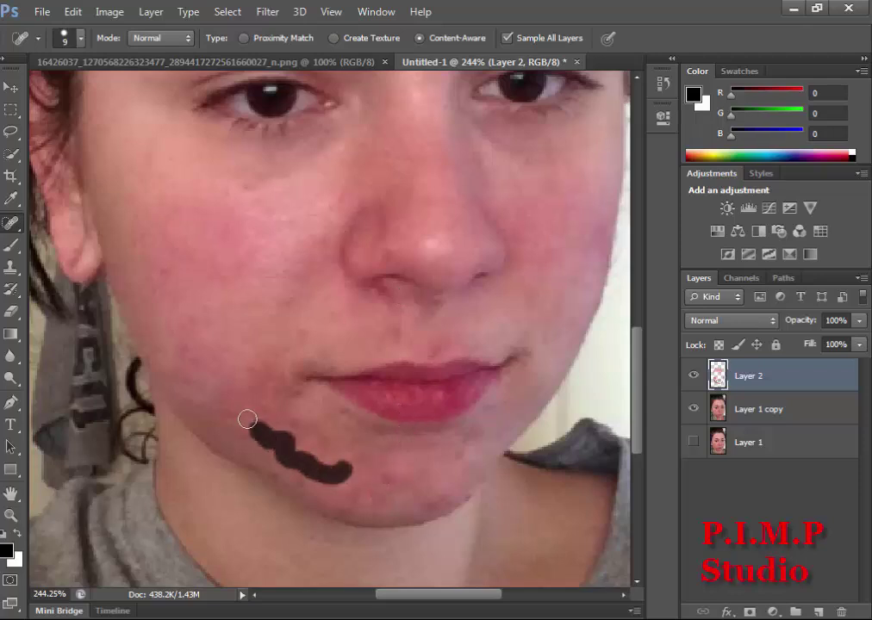
left_click(295, 401)
left_click(234, 402)
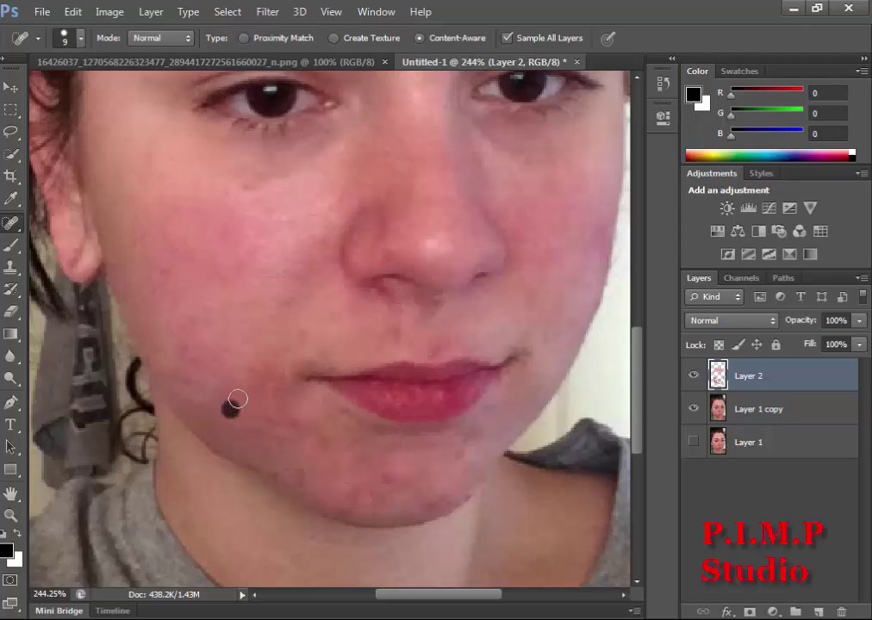
left_click(253, 368)
Heal the scattered spots on the left cheek
scroll(455, 468, "down", 2)
left_click(271, 381)
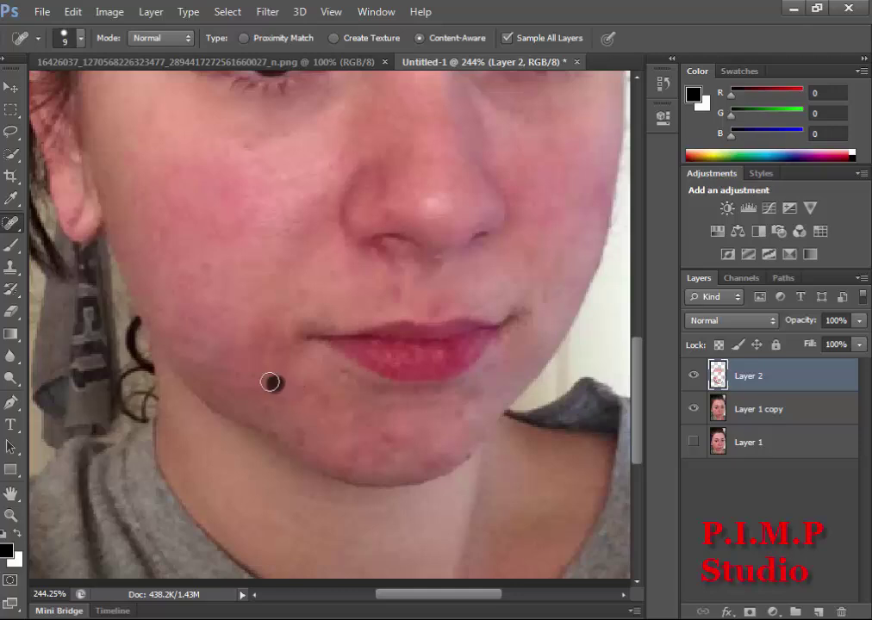
left_click(245, 373)
left_click(246, 393)
left_click(204, 373)
Heal the chin blemishes, a spot below the lower lip and two more on the left cheek
left_click(391, 444)
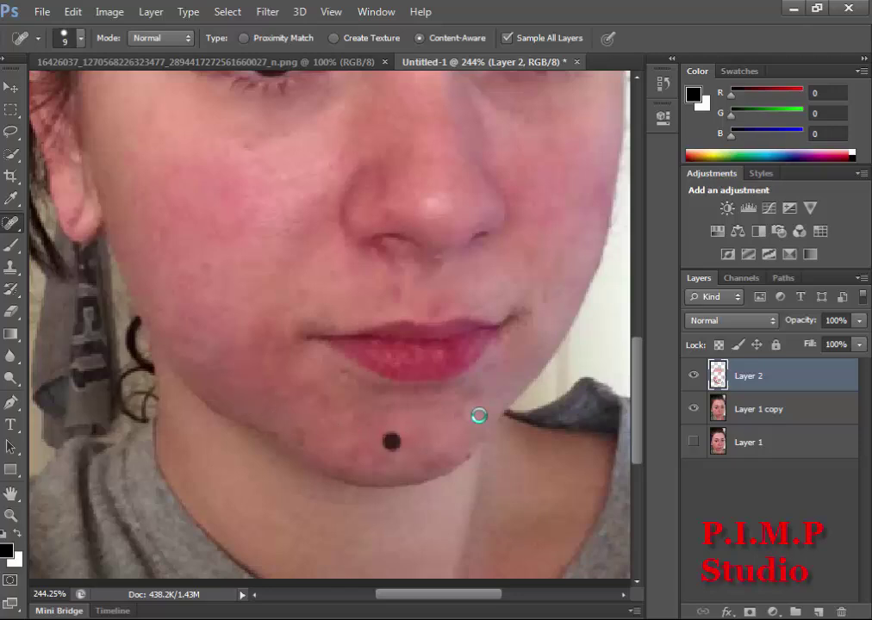
left_click(463, 411)
left_click(339, 375)
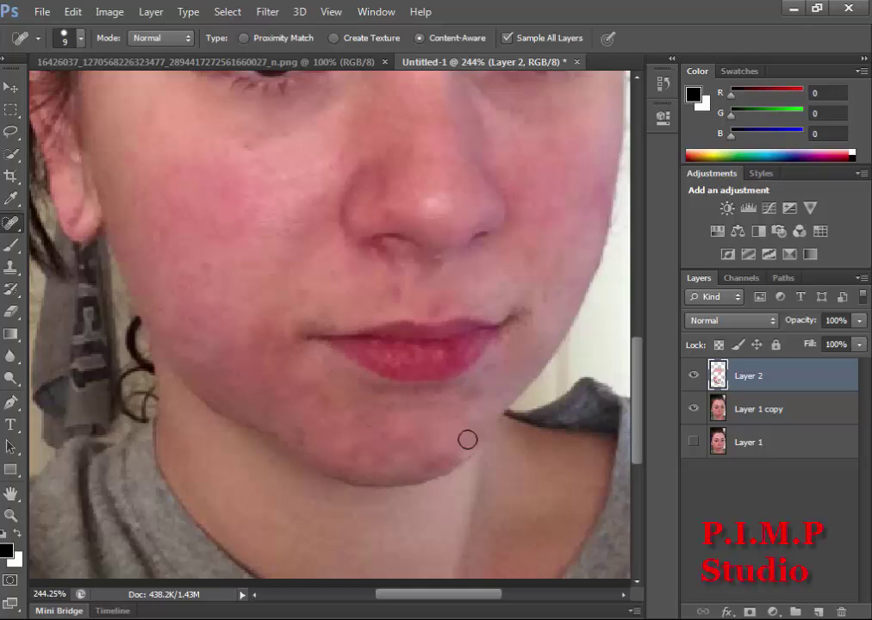
left_click(453, 440)
left_click(352, 452)
left_click(269, 218)
left_click(164, 231)
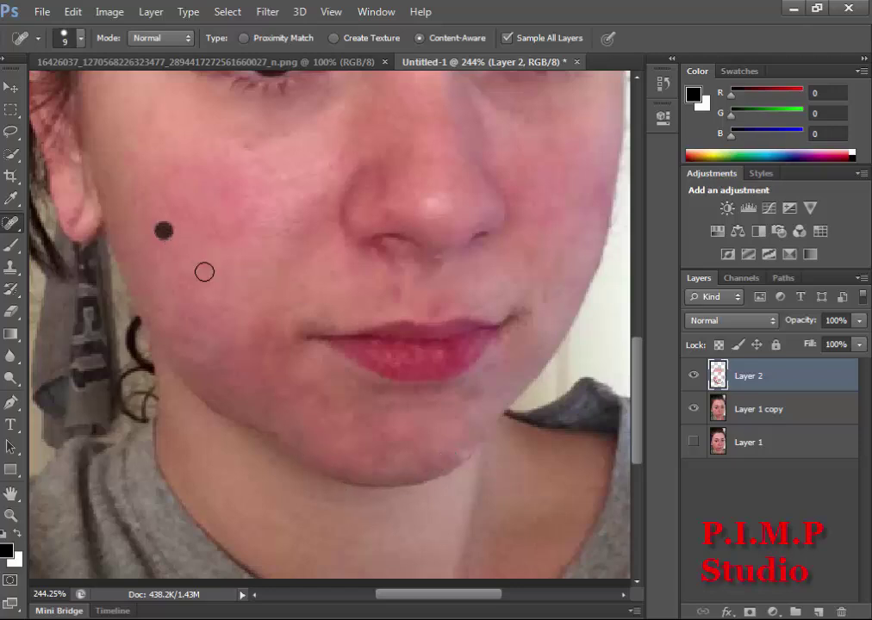
Pan up to the forehead and heal its blemishes and short streaks of spots
left_click_drag(533, 304, 423, 409)
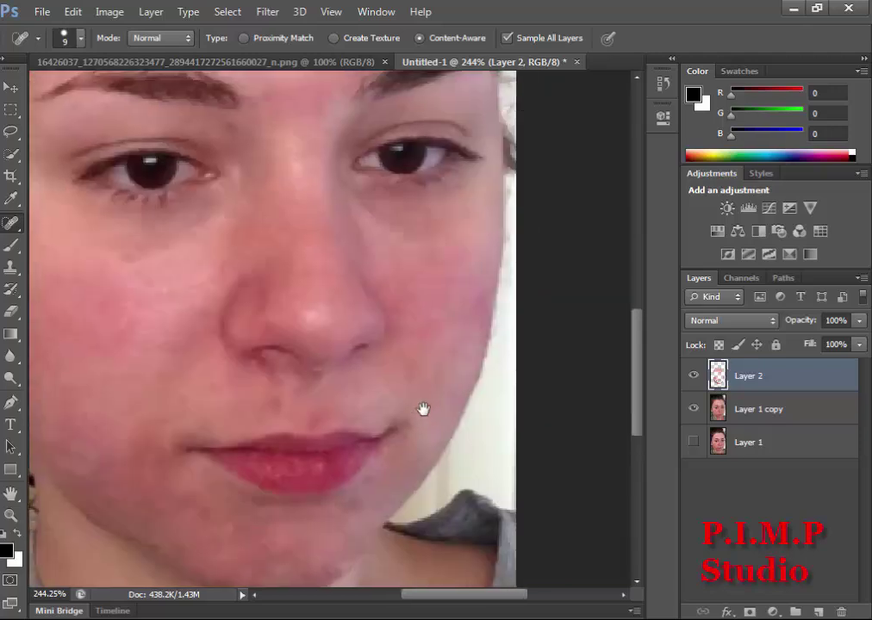
left_click_drag(366, 230, 364, 411)
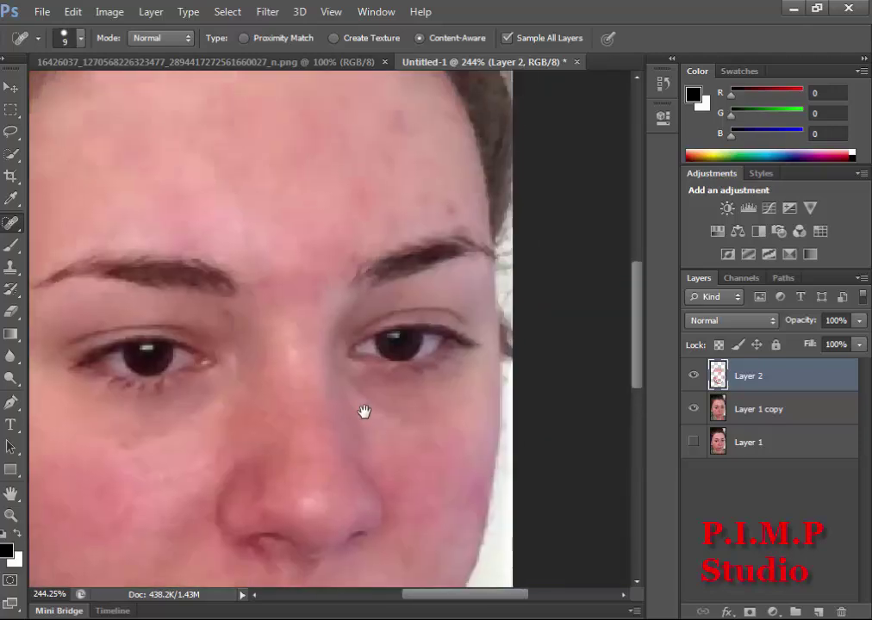
left_click(350, 256)
left_click(371, 208)
left_click_drag(398, 157, 350, 199)
left_click(282, 126)
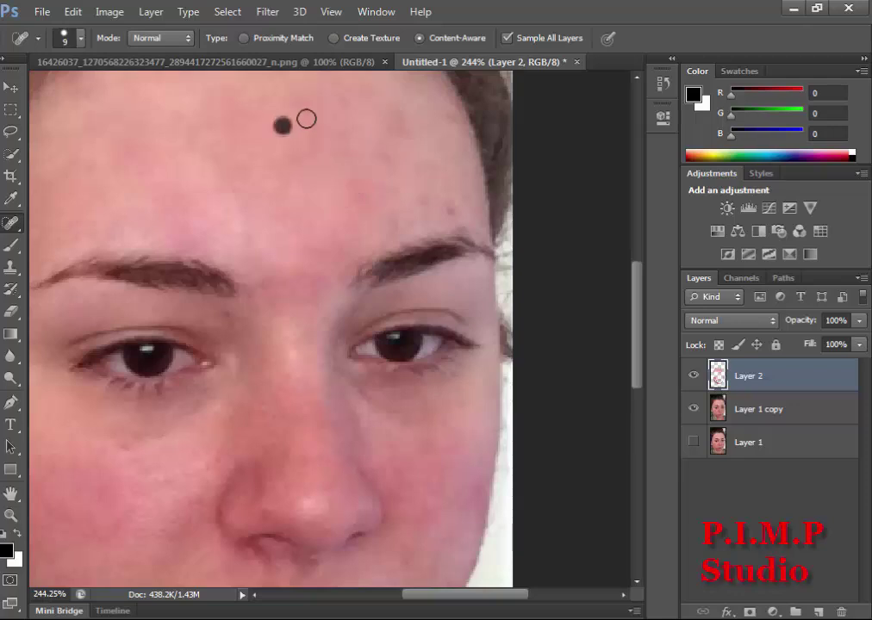
mouse_move(308, 133)
left_mouse_down()
mouse_move(326, 171)
mouse_move(407, 198)
left_mouse_up()
left_click(451, 203)
left_click(420, 136)
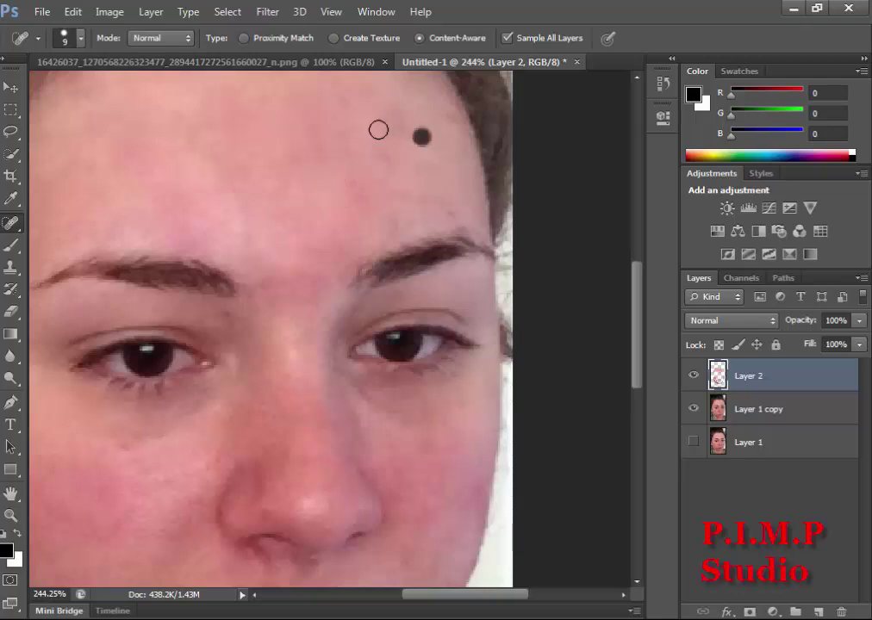
left_click_drag(353, 150, 352, 163)
left_click(355, 191)
left_click(326, 146)
Heal the upper forehead blemishes near the hairline, then pan back to the eyebrows and nose
left_click_drag(405, 191, 325, 382)
left_click(227, 320)
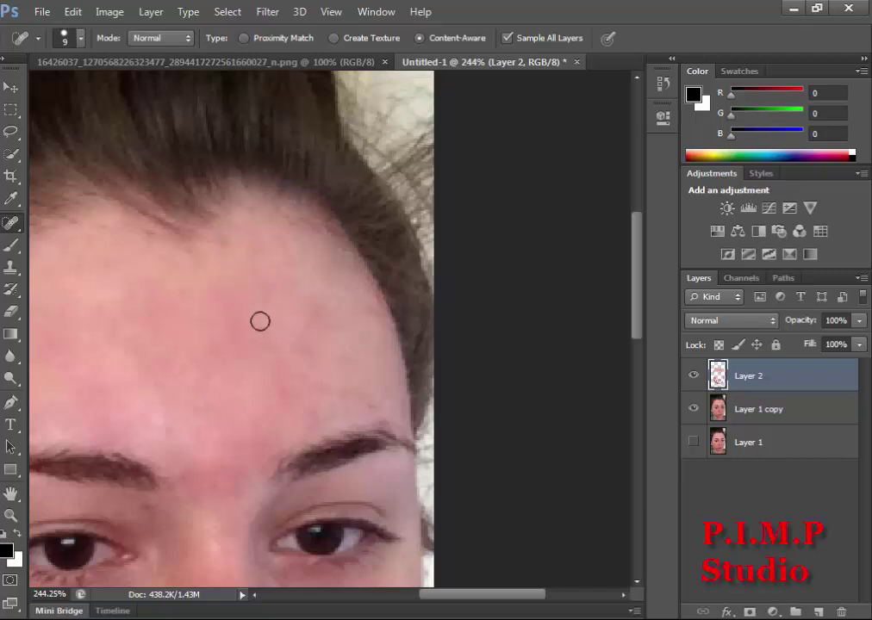
left_click(280, 401)
left_click_drag(300, 337, 316, 311)
left_click(368, 399)
left_click(346, 389)
left_click_drag(383, 460, 370, 288)
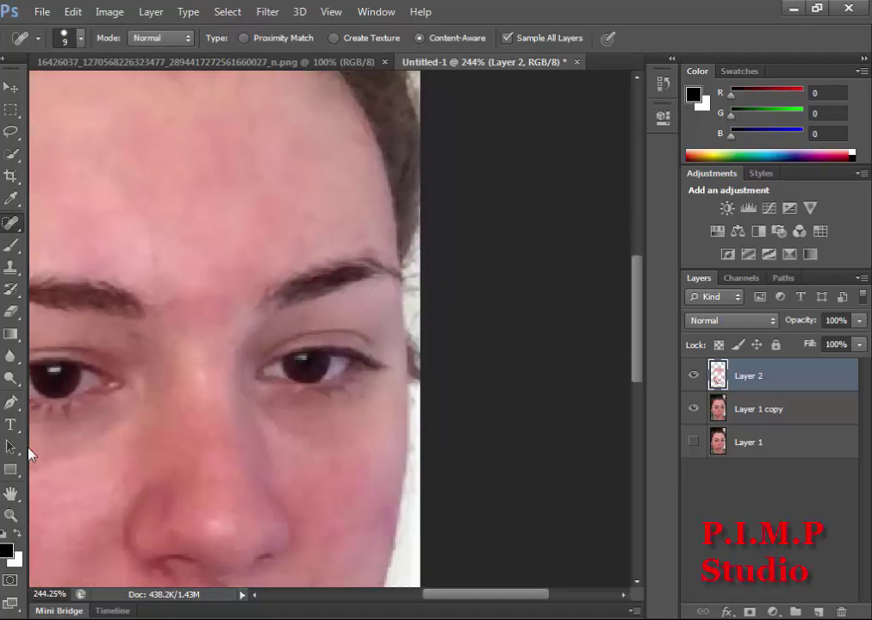
left_click(11, 515)
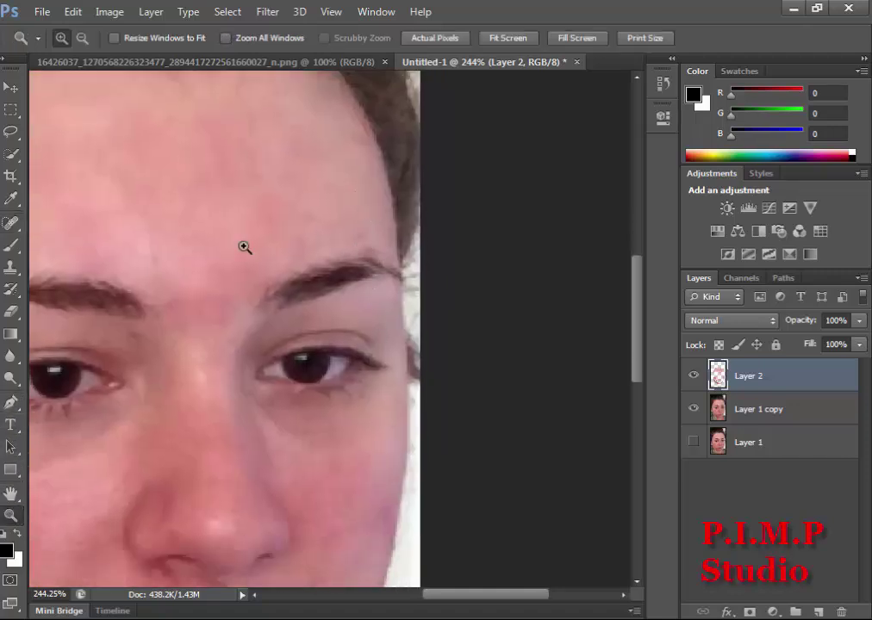
At 100% view, heal the last chin streaks, a forehead spot and a spot under the left eye
left_click(434, 38)
key("j")
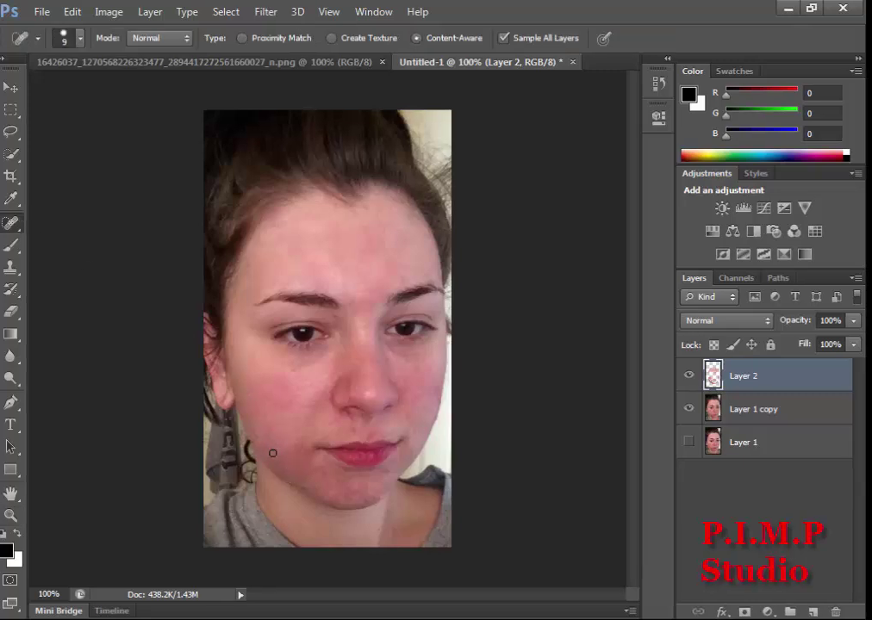
left_click_drag(272, 454, 264, 454)
left_click_drag(323, 478, 323, 478)
left_click(363, 494)
left_click(383, 249)
left_click(293, 371)
Toggle Layer 2 off and on repeatedly to compare the healed face with the original acne
left_click(689, 376)
left_click(690, 377)
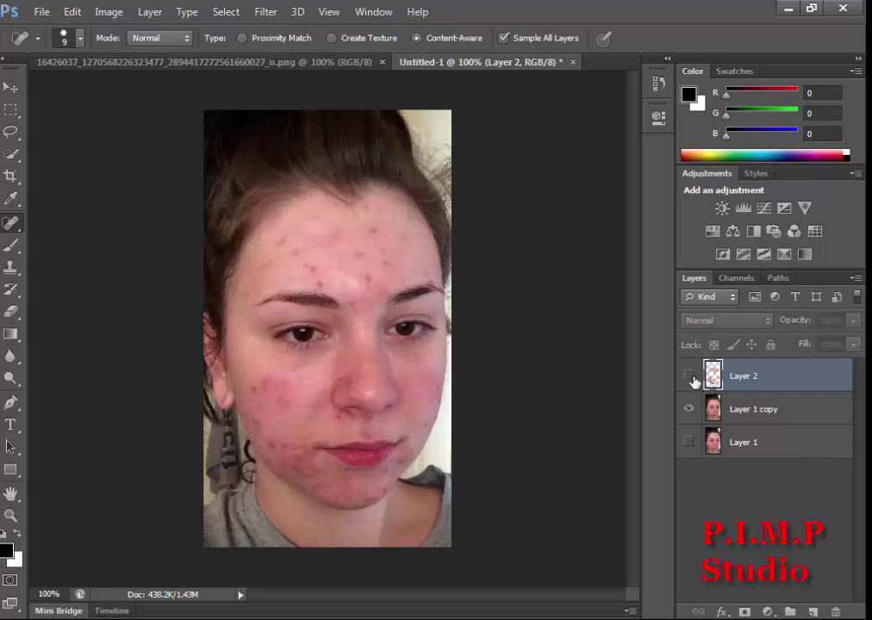
left_click(689, 376)
left_click(689, 376)
left_click(691, 376)
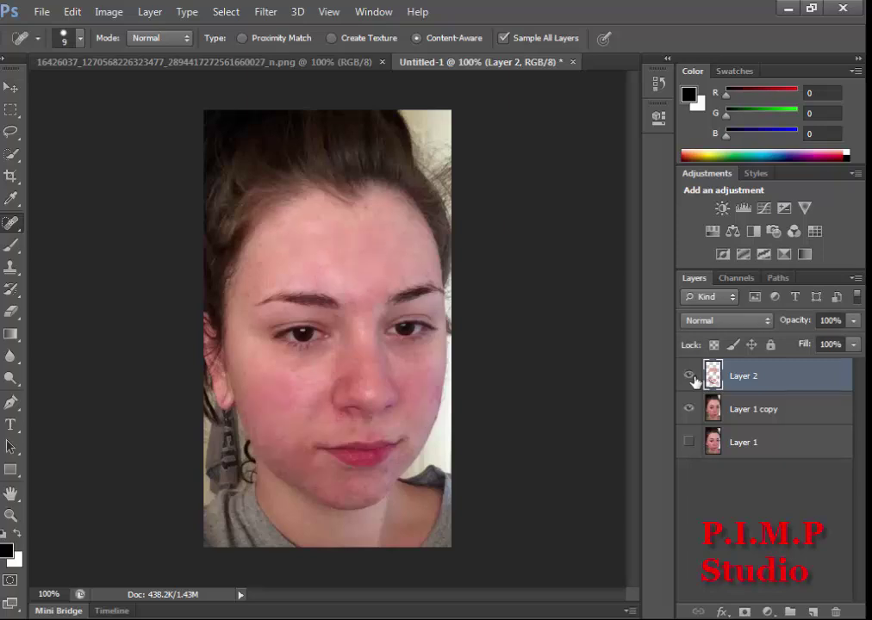
left_click(690, 377)
left_click(690, 377)
left_click(689, 377)
left_click(690, 377)
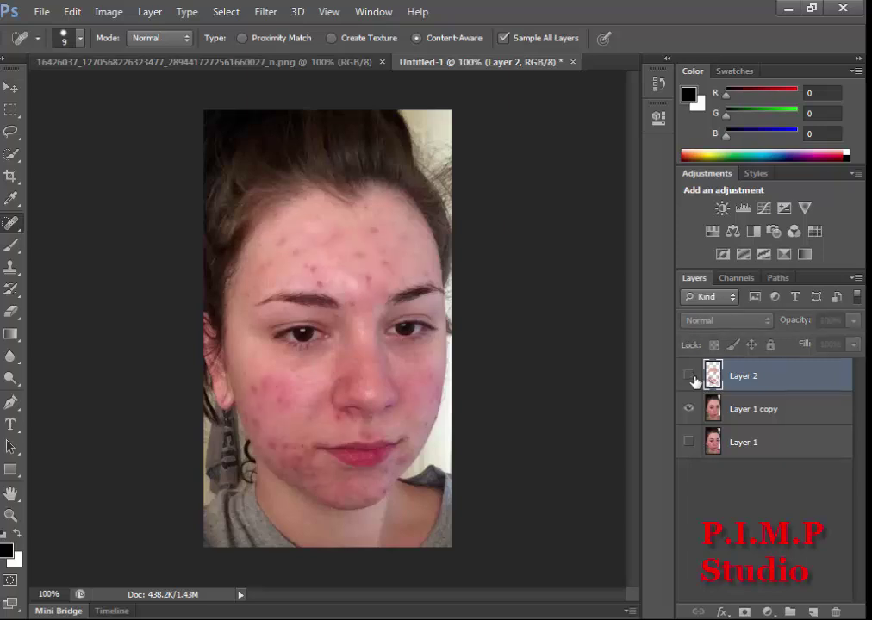
left_click(695, 380)
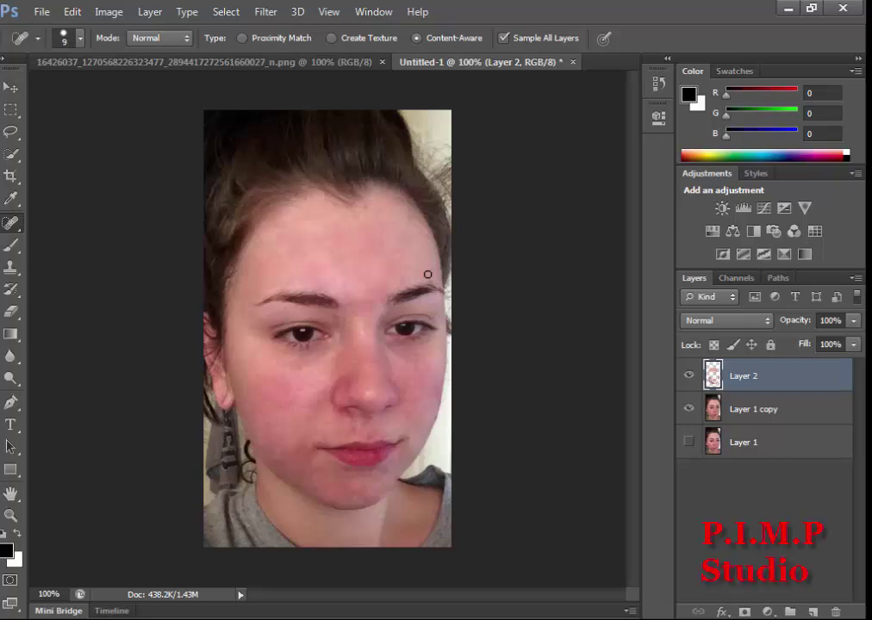
Spot-heal two leftover forehead blemishes, then recheck against the original and leave Layer 2 visible
left_click(384, 243)
left_click(381, 216)
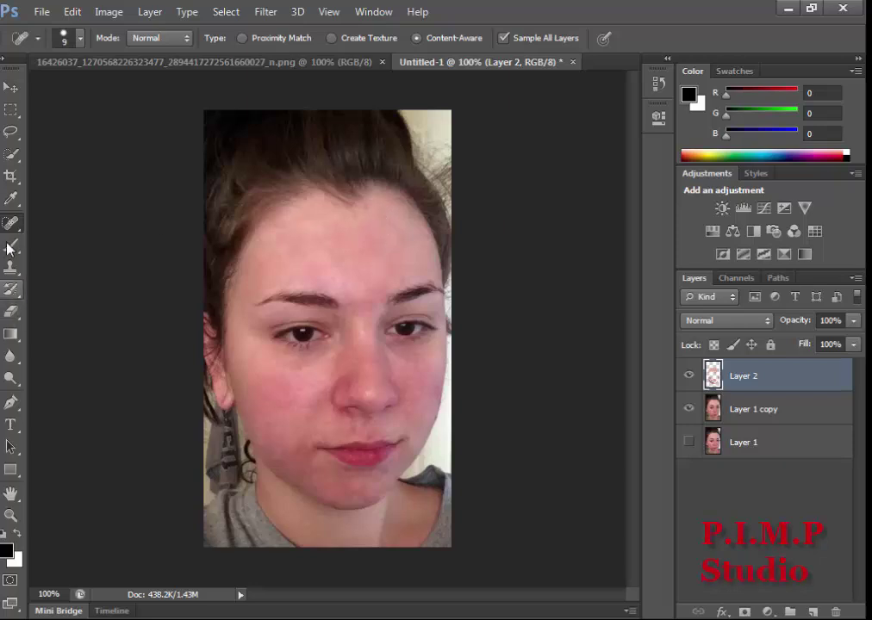
left_click(689, 377)
left_click(689, 377)
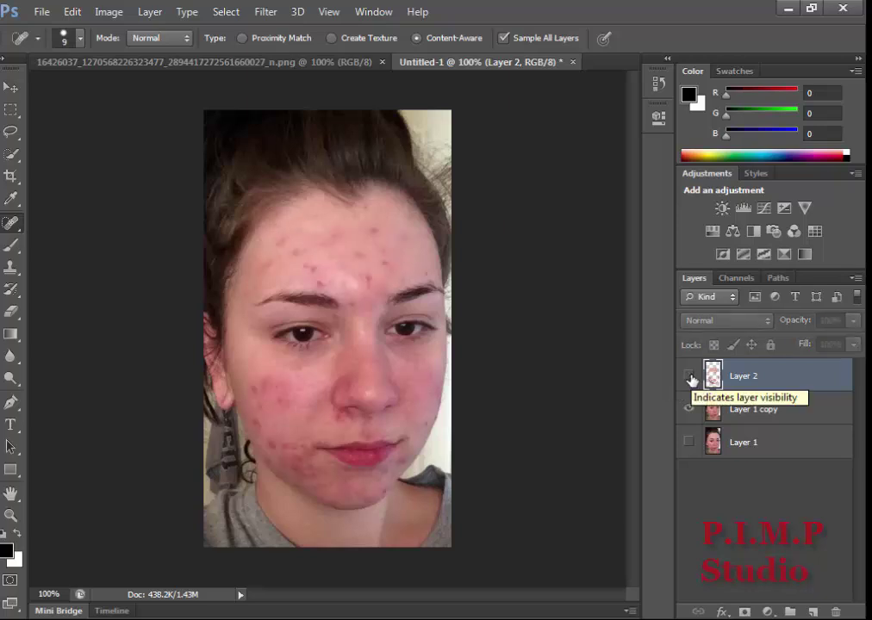
left_click(689, 377)
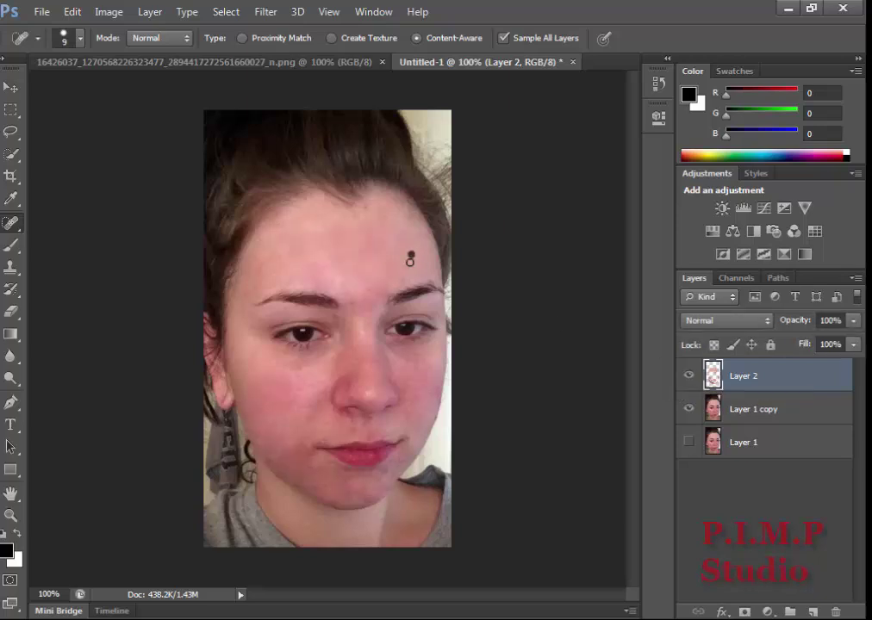